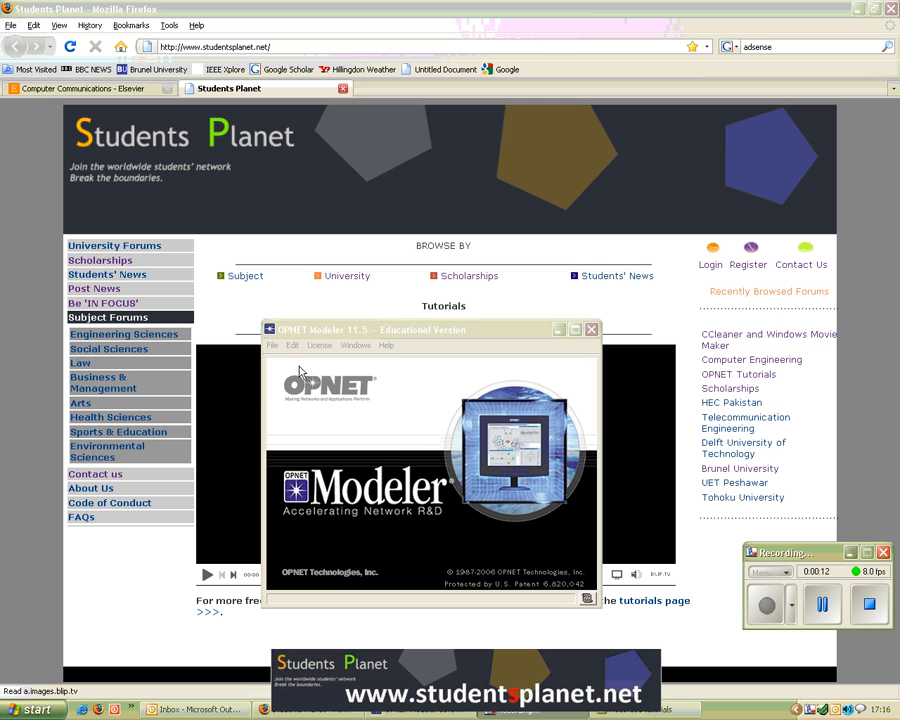
# Step: Create a new project named tut_2 with the scenario scenario1
pyautogui.click(271, 345)
pyautogui.click(310, 362)
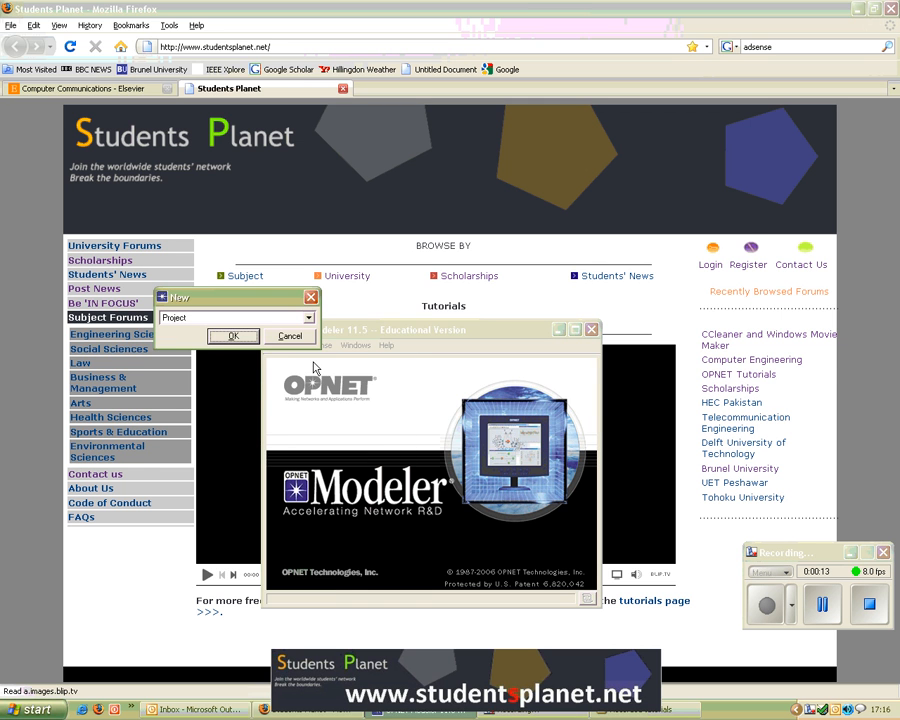
pyautogui.click(233, 336)
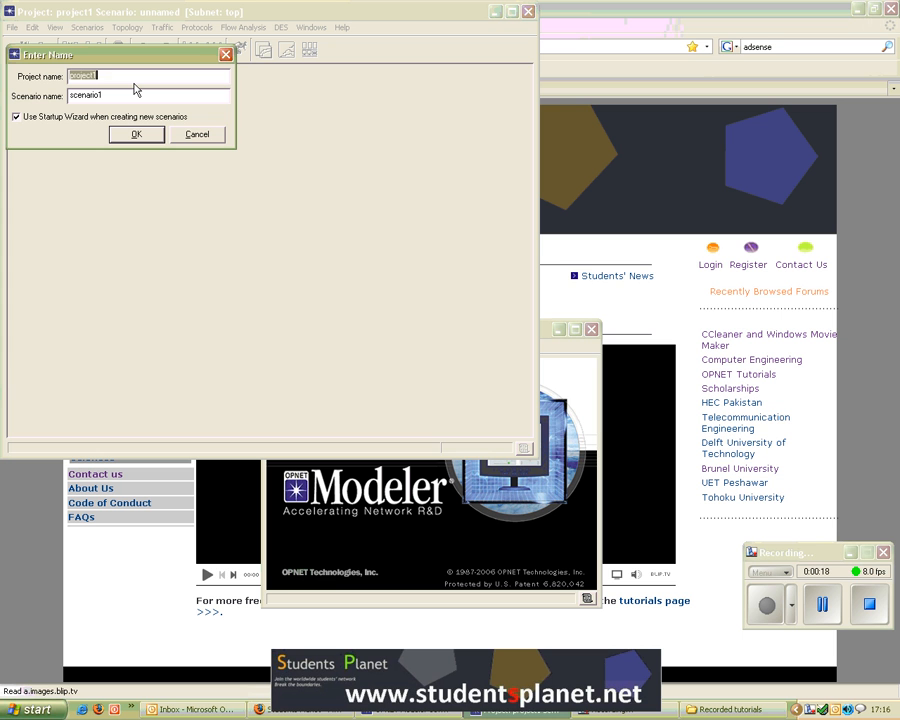
pyautogui.write('tut_2')
pyautogui.click(136, 135)
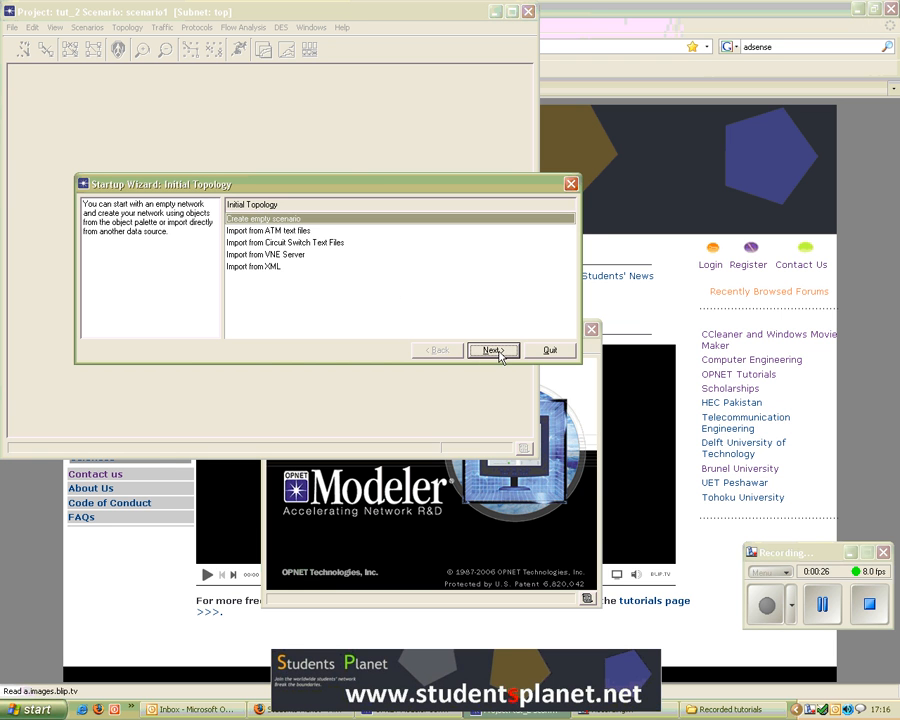
# Step: Start with an empty scenario and choose the Office network scale in the startup wizard
pyautogui.moveTo(375, 182); pyautogui.dragTo(338, 148)
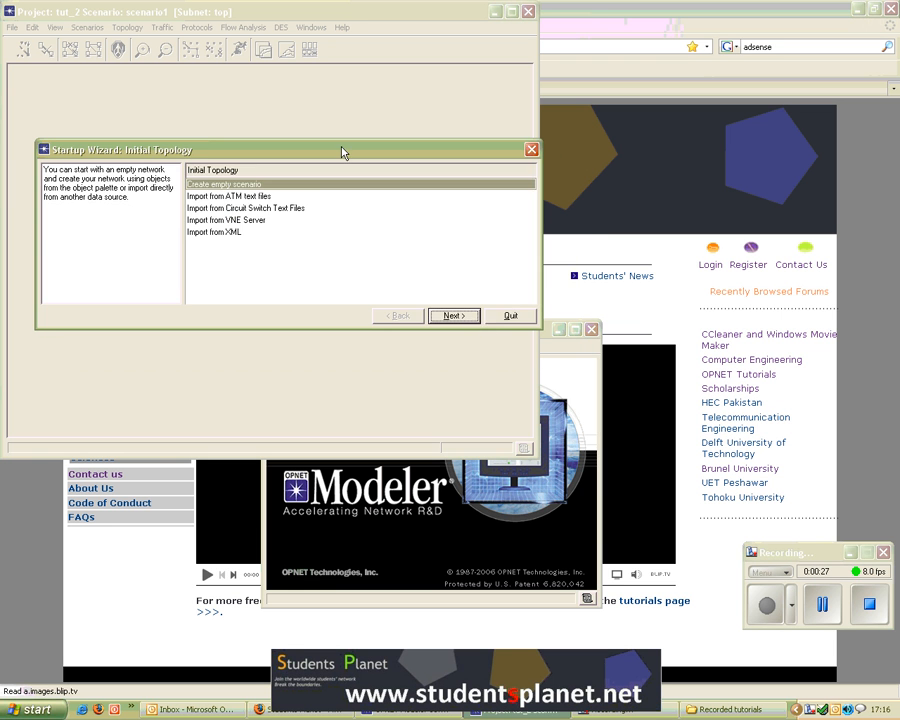
pyautogui.click(462, 314)
pyautogui.click(205, 220)
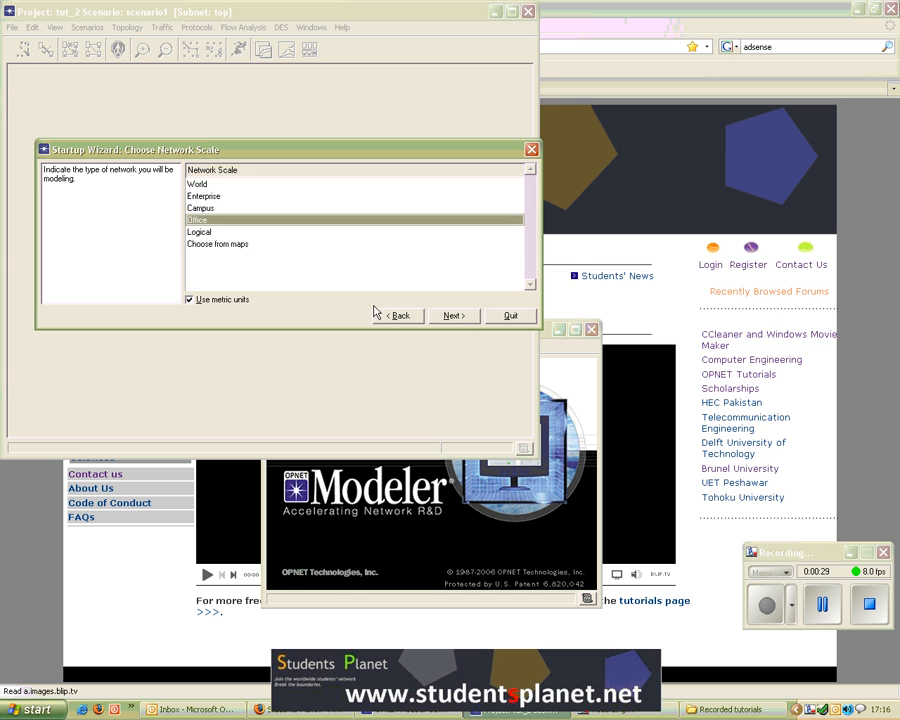
pyautogui.click(455, 316)
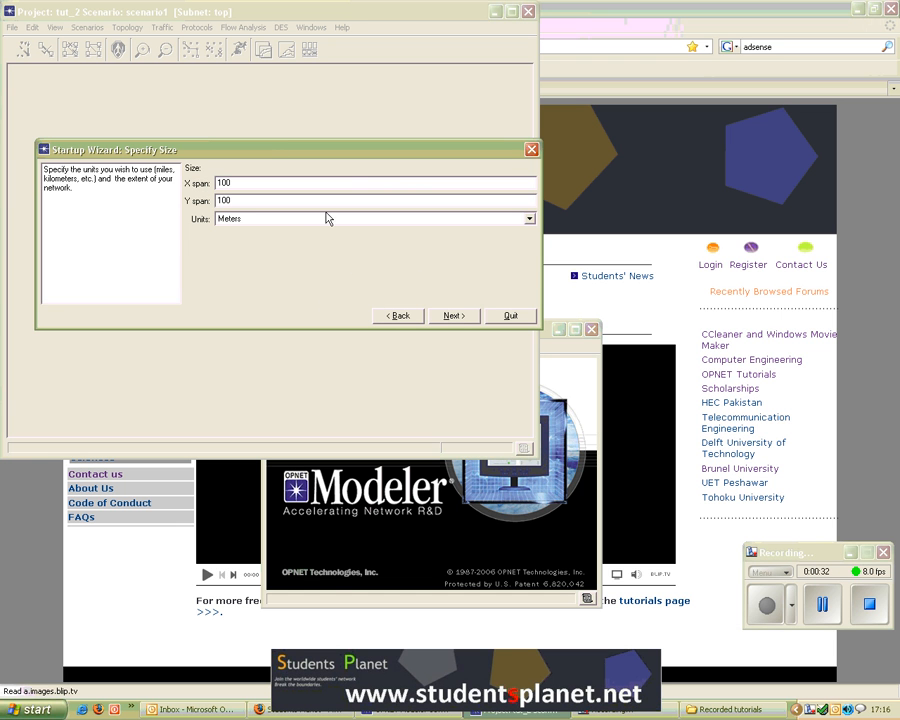
# Step: Keep the 100 x 100 metre size, include the wireless_lan model family, and finish the startup wizard
pyautogui.click(452, 316)
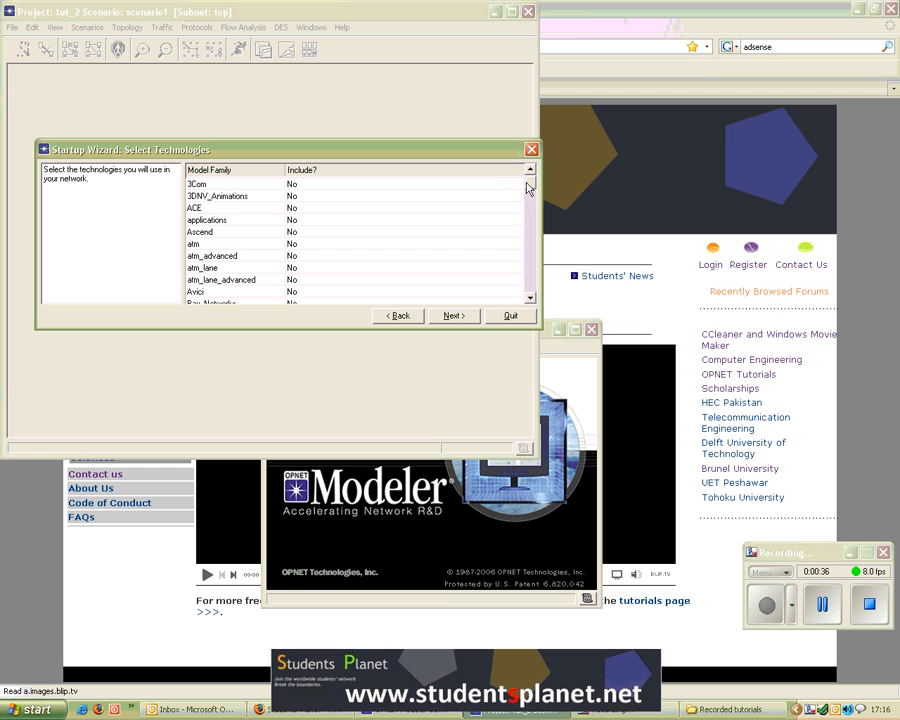
pyautogui.scroll(-15, 531, 194)
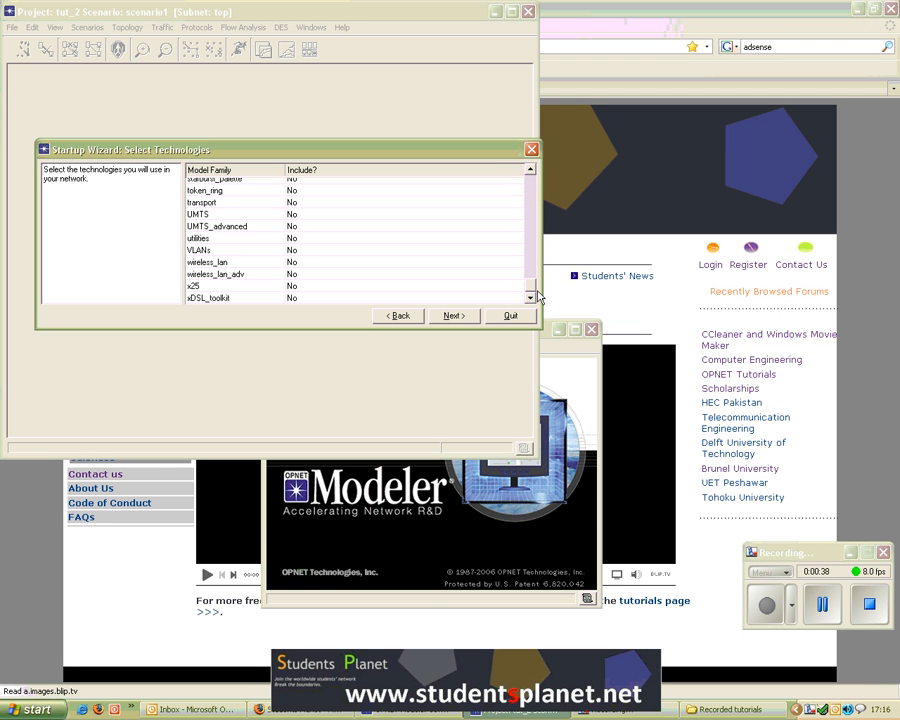
pyautogui.click(311, 264)
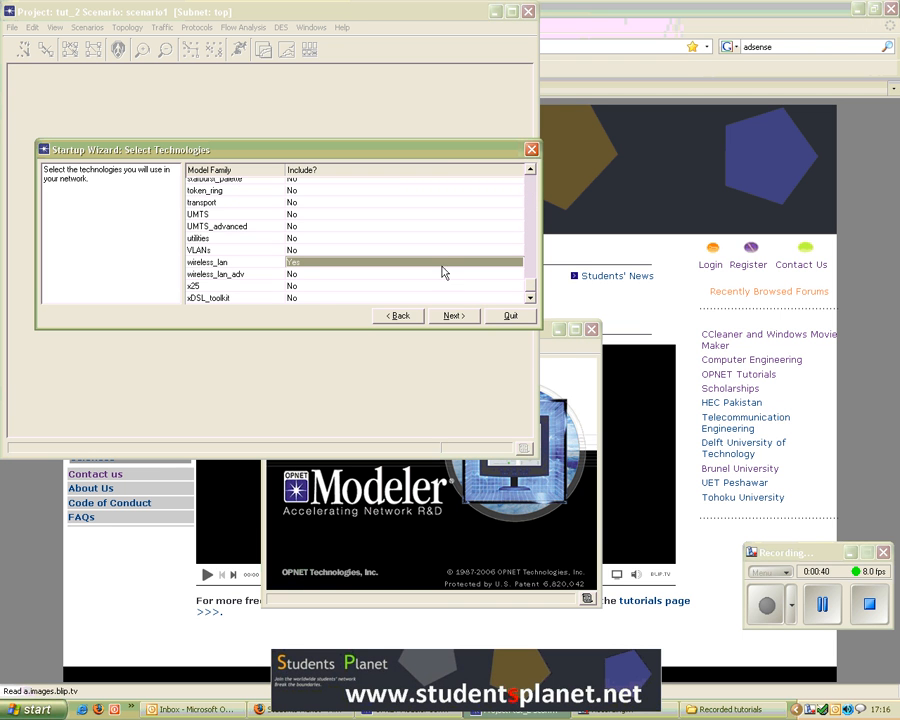
pyautogui.moveTo(540, 325); pyautogui.dragTo(553, 381)
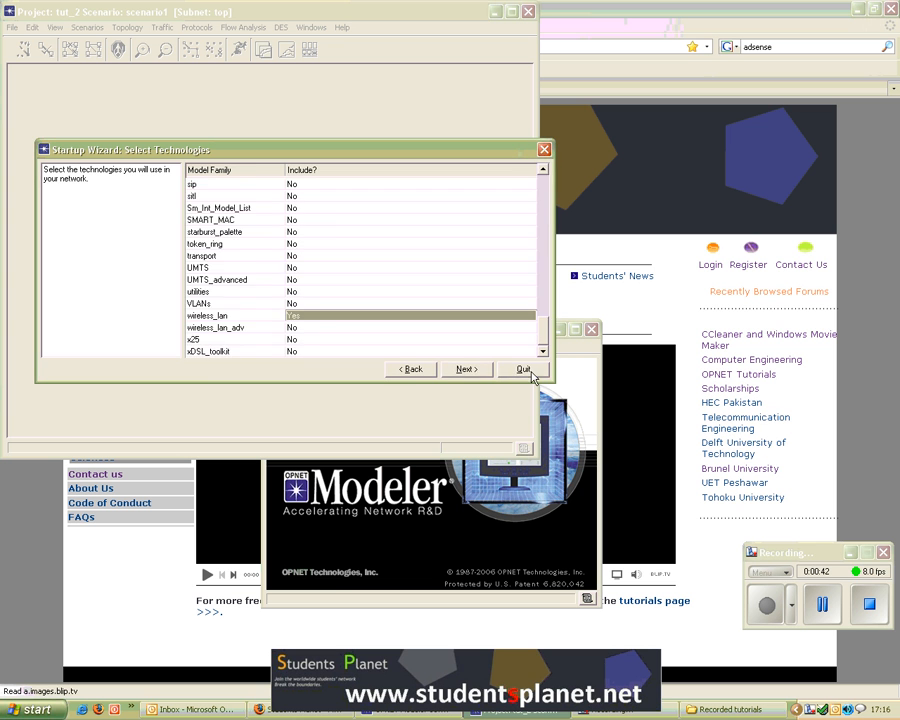
pyautogui.click(474, 372)
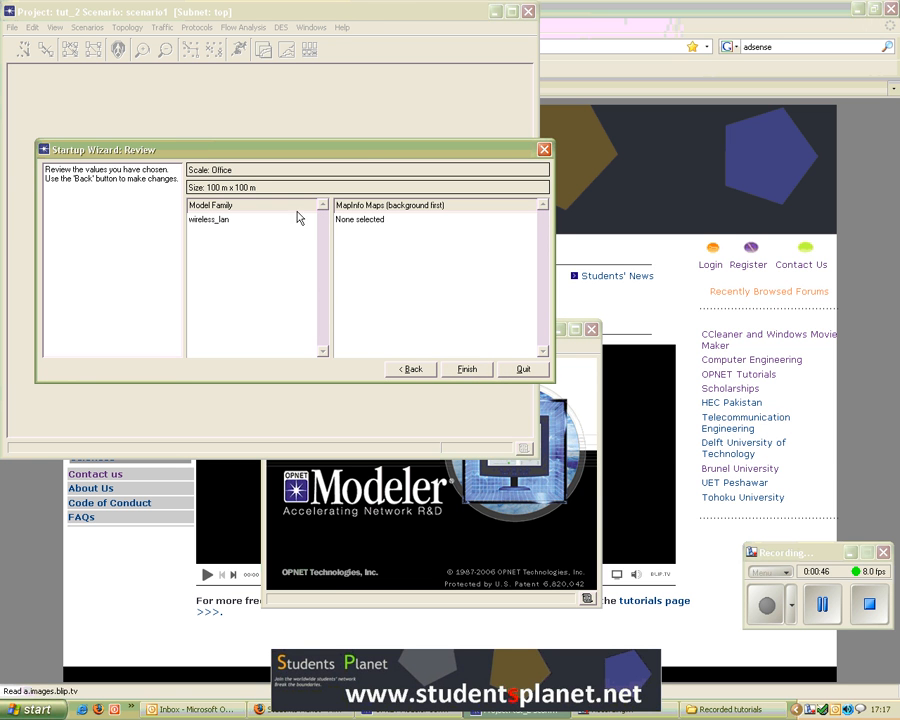
pyautogui.click(468, 372)
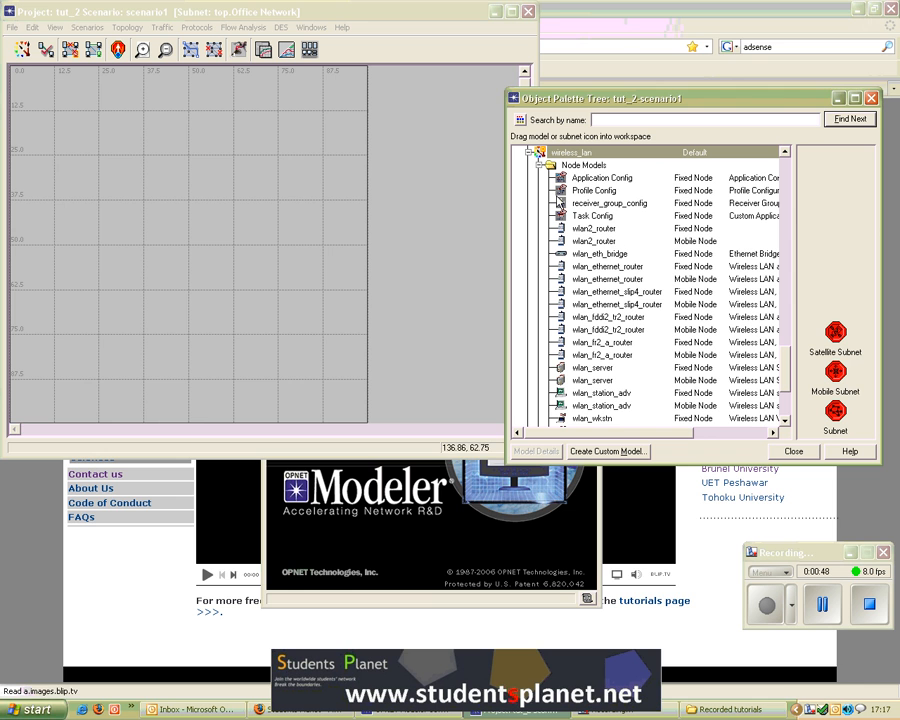
# Step: Maximize the project window and show the wireless_lan object palette as icons
pyautogui.click(511, 11)
pyautogui.moveTo(793, 105); pyautogui.dragTo(691, 90)
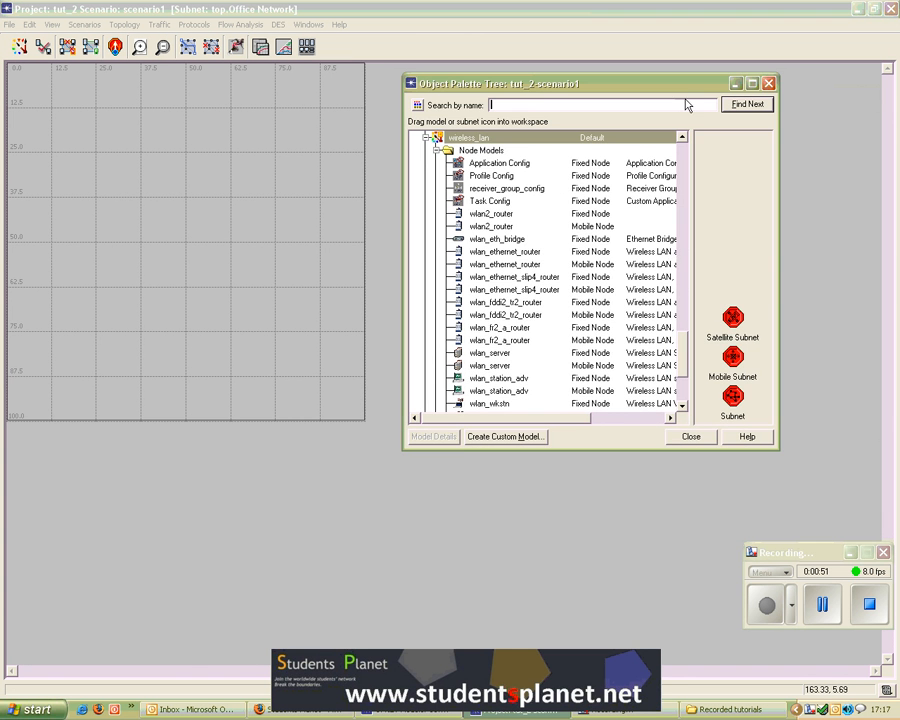
pyautogui.click(418, 105)
pyautogui.scroll(-3, 456, 215)
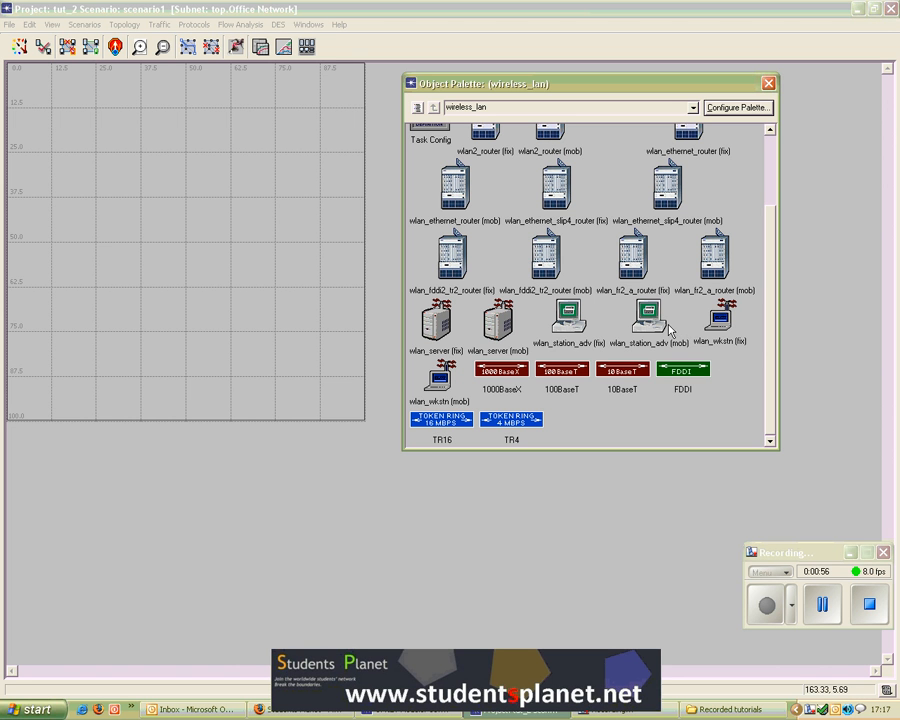
# Step: Place a wlan_station_adv (mob) node and a wlan_wkstn (mob) node side by side in the upper-left of the workspace
pyautogui.moveTo(649, 318); pyautogui.dragTo(137, 172)
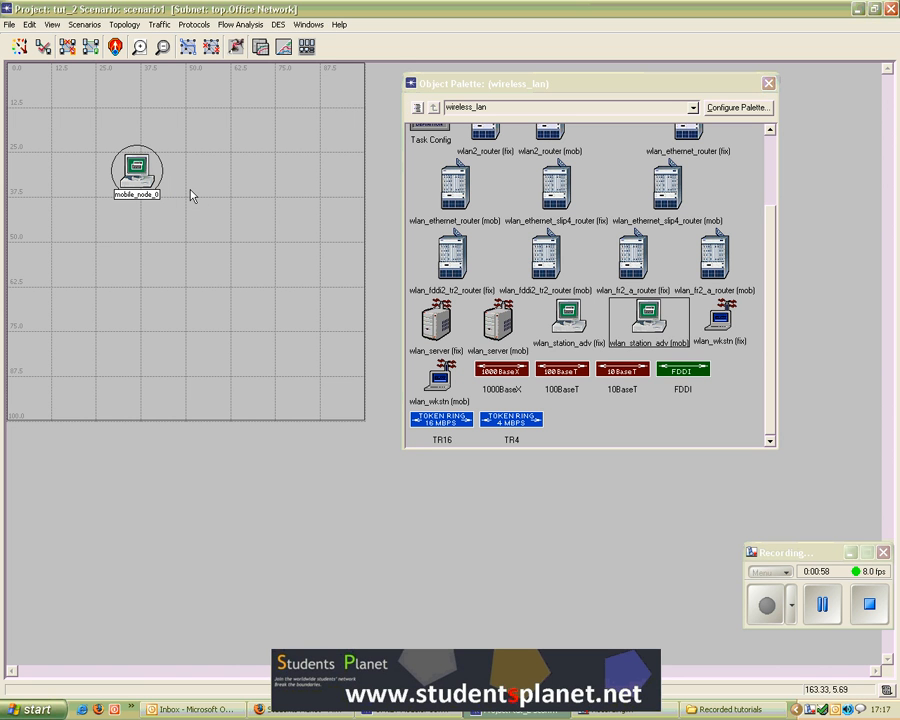
pyautogui.click(440, 380)
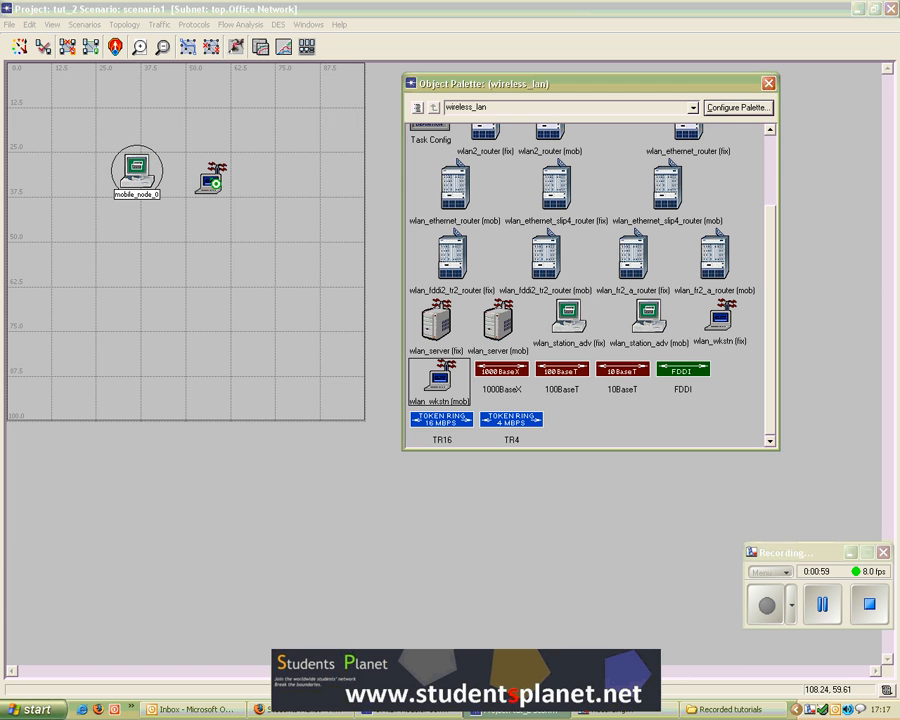
pyautogui.click(205, 172)
pyautogui.click(220, 261)
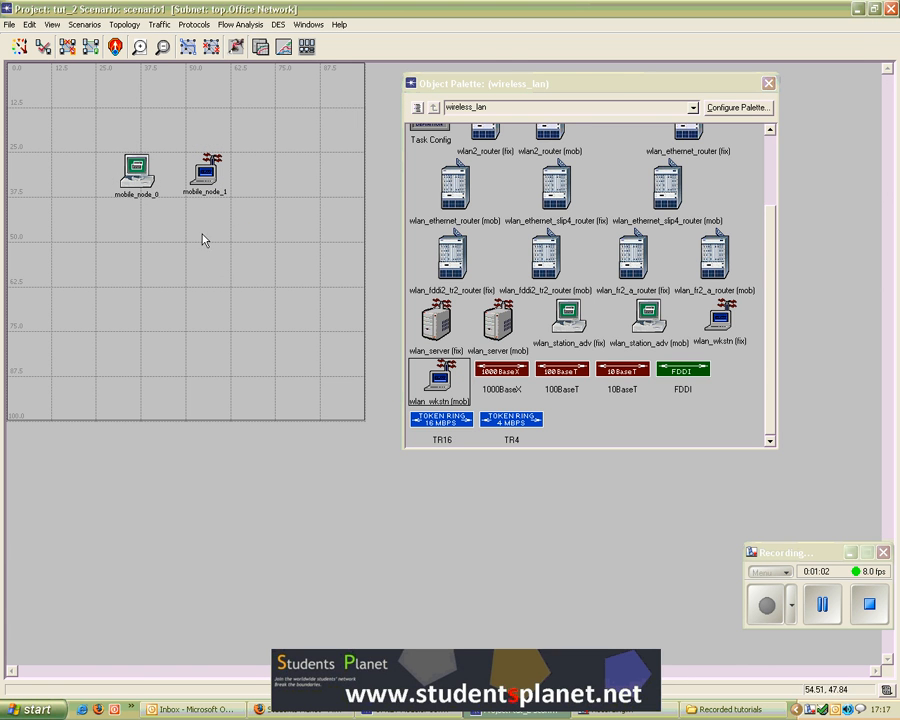
# Step: Open the station node's model and inspect its modules, including the wireless_lan_mac process model, then close it
pyautogui.doubleClick(137, 178)
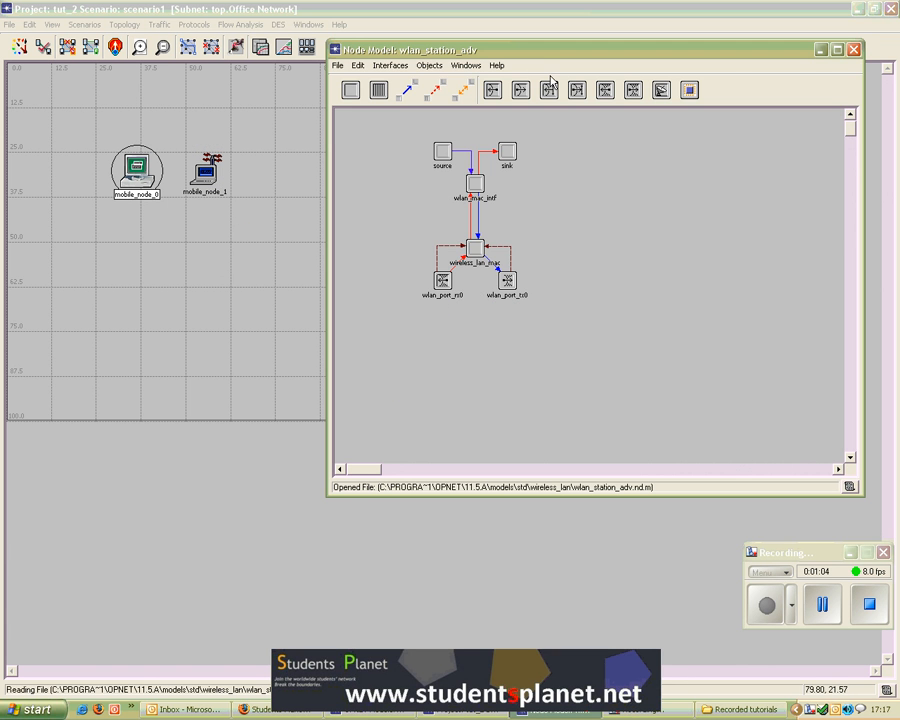
pyautogui.moveTo(533, 54)
pyautogui.mouseDown()
pyautogui.moveTo(551, 92)
pyautogui.moveTo(535, 75)
pyautogui.mouseUp()
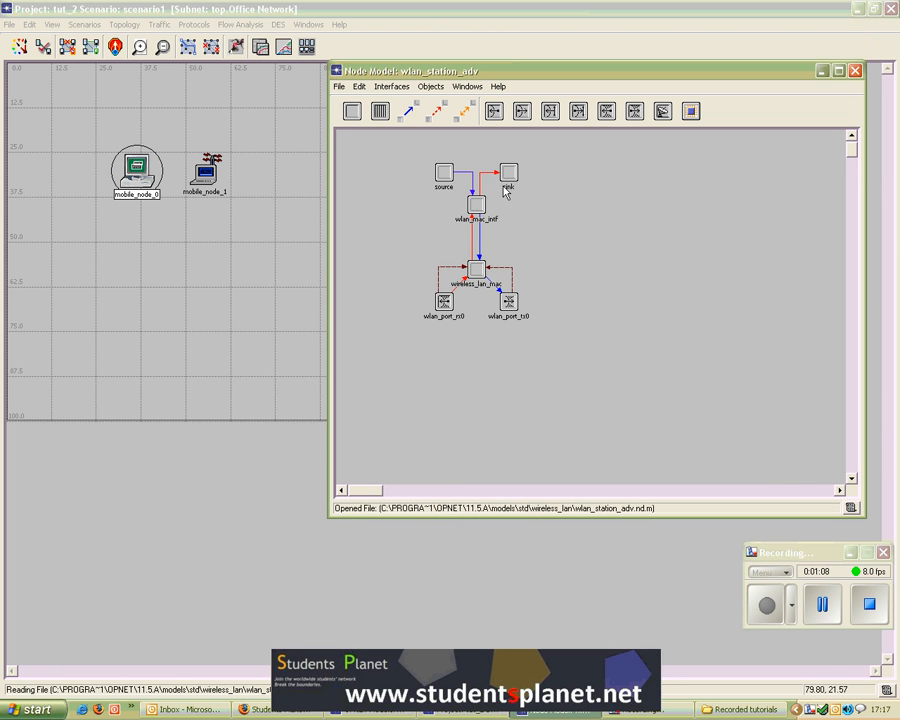
pyautogui.click(446, 177)
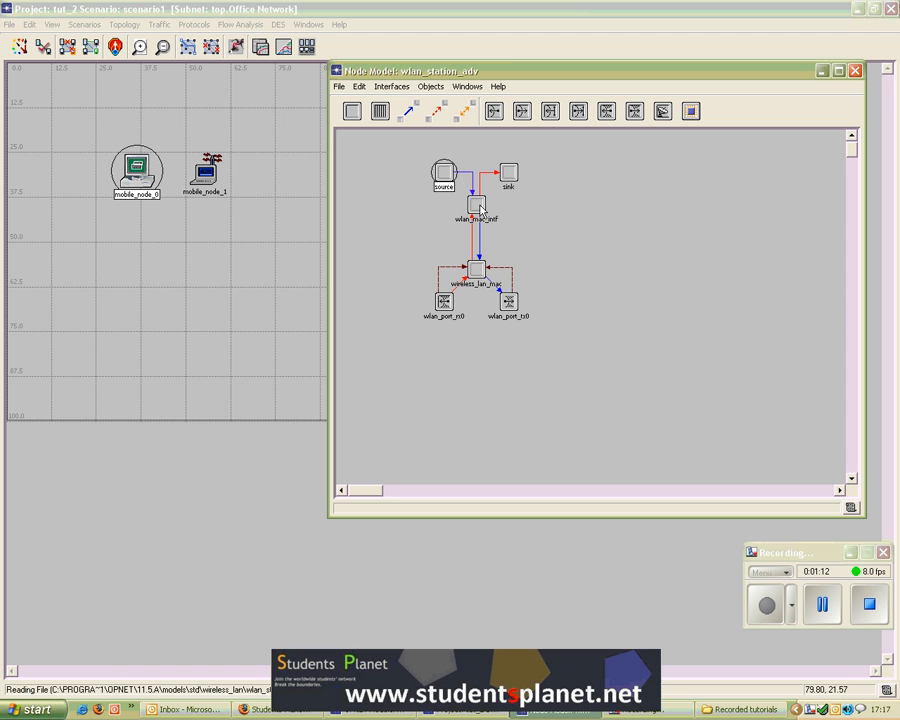
pyautogui.click(477, 205)
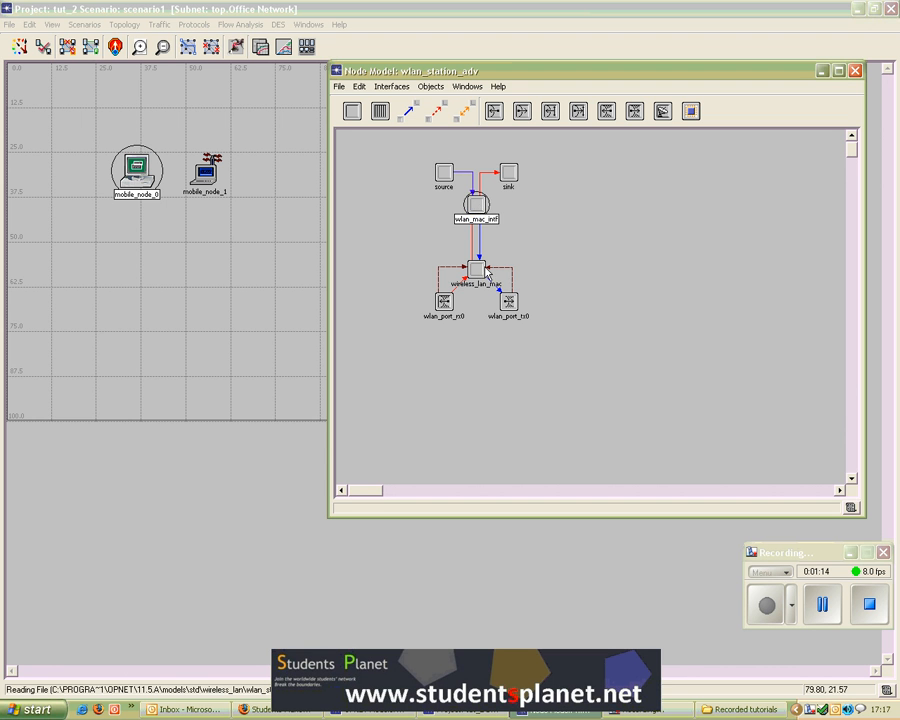
pyautogui.click(476, 268)
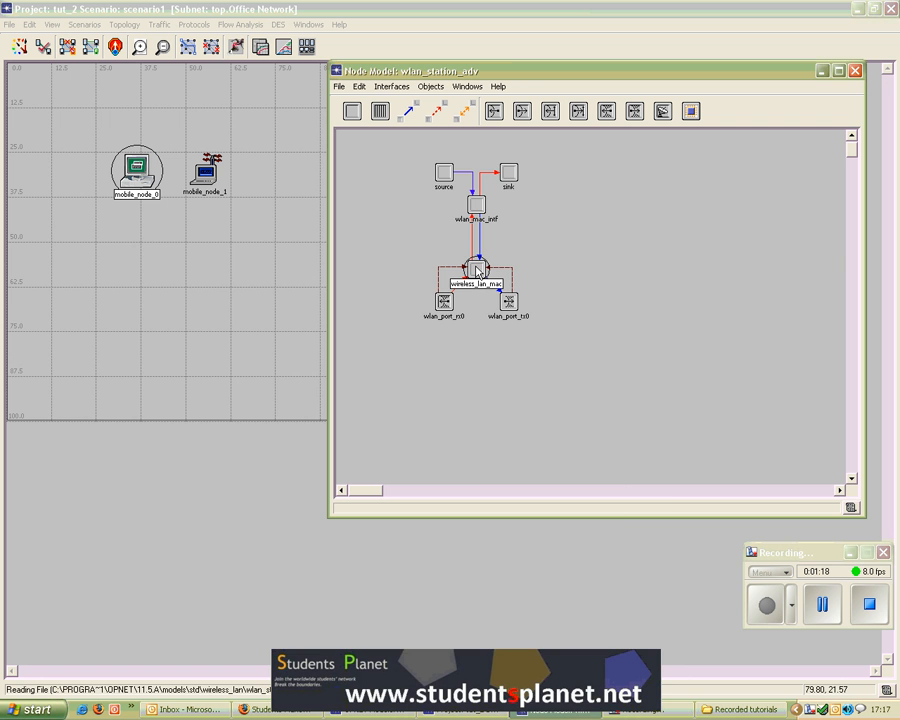
pyautogui.doubleClick(477, 269)
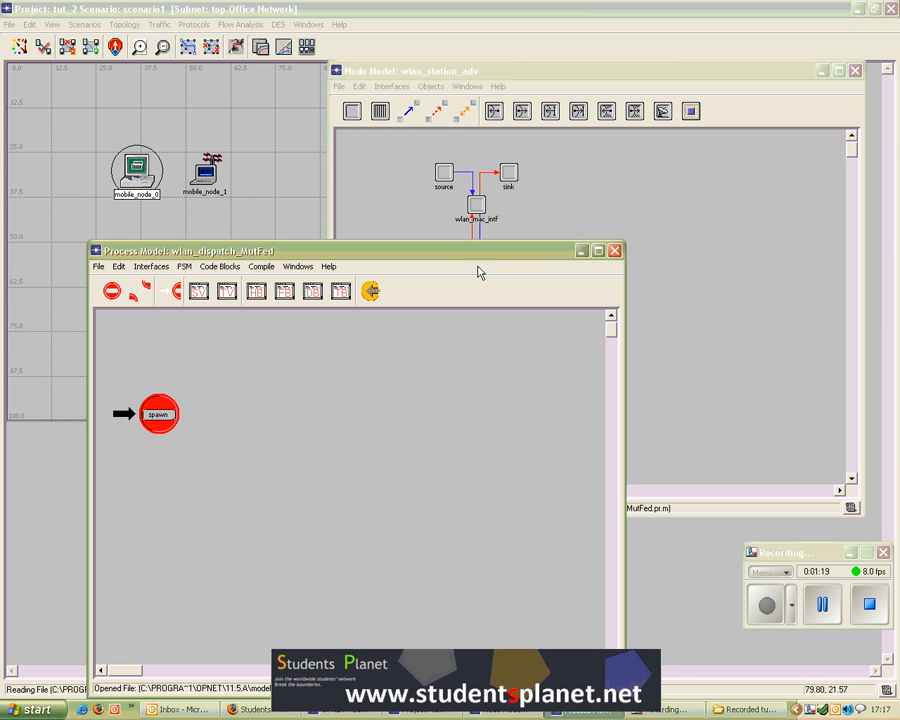
pyautogui.click(614, 250)
pyautogui.click(591, 308)
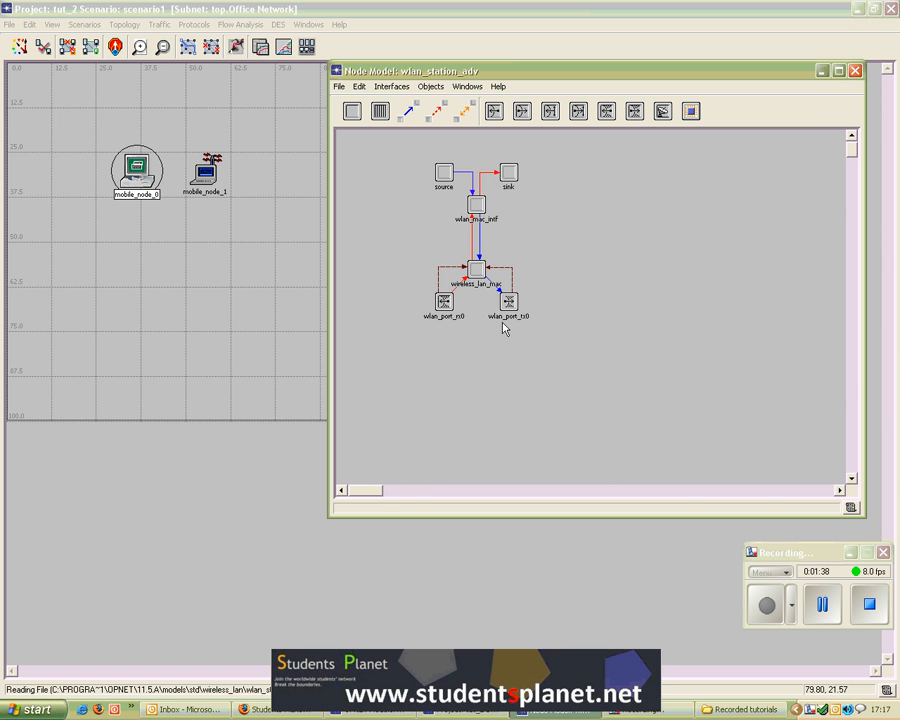
pyautogui.click(857, 72)
# Step: Open the workstation node's model and examine its protocol-stack modules, then close it
pyautogui.doubleClick(207, 172)
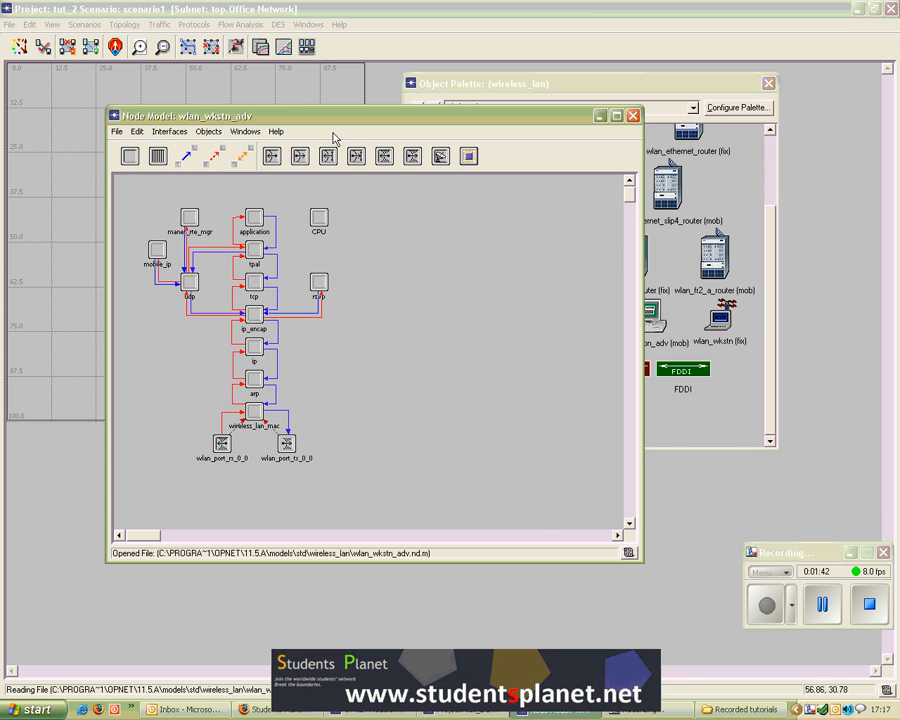
pyautogui.moveTo(331, 120); pyautogui.dragTo(485, 84)
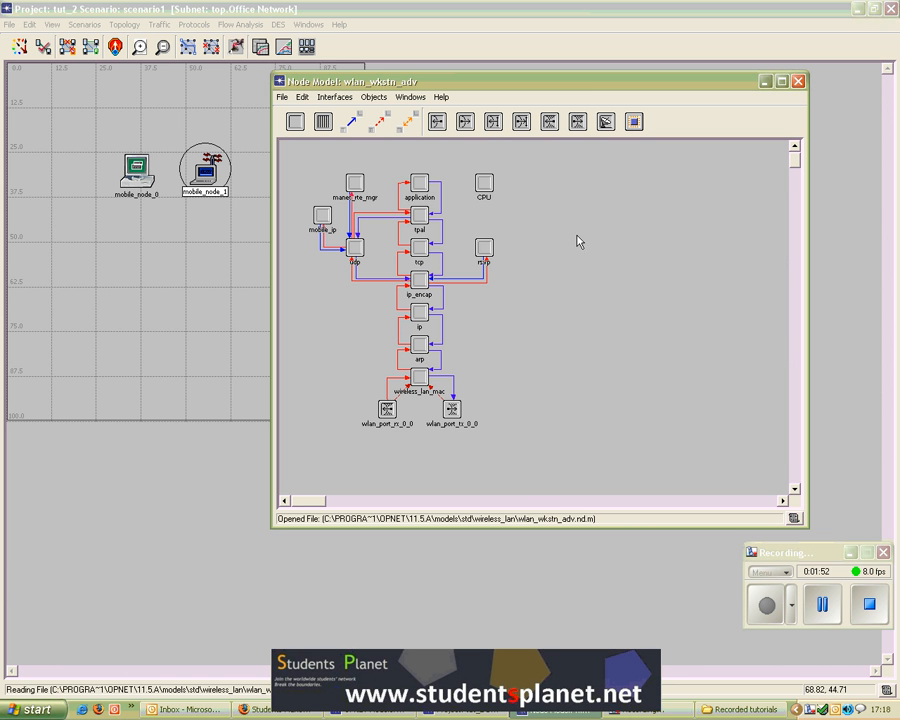
pyautogui.click(420, 184)
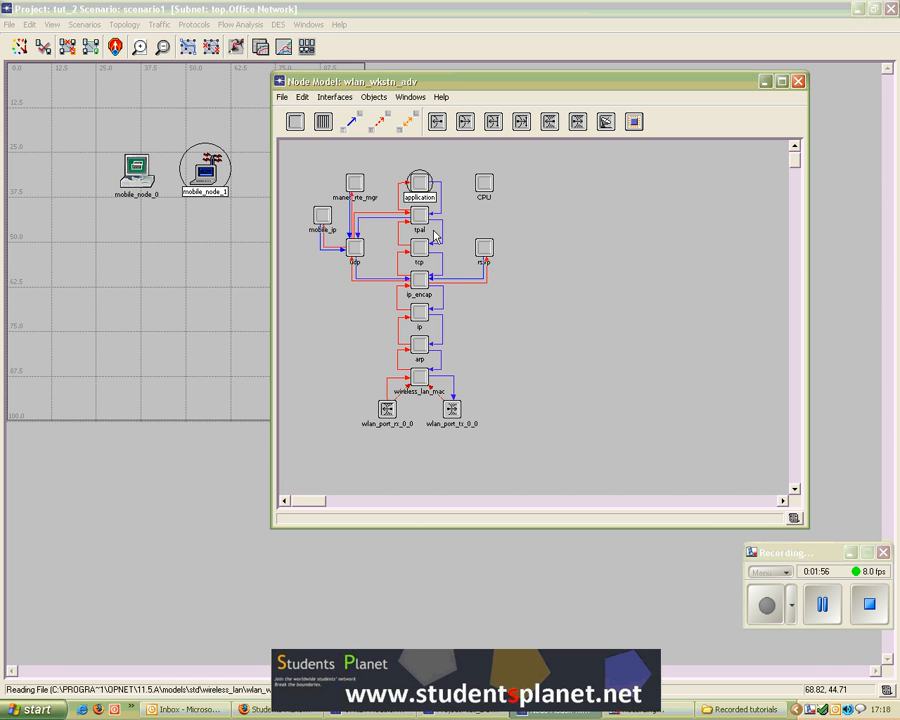
pyautogui.click(358, 183)
pyautogui.click(546, 216)
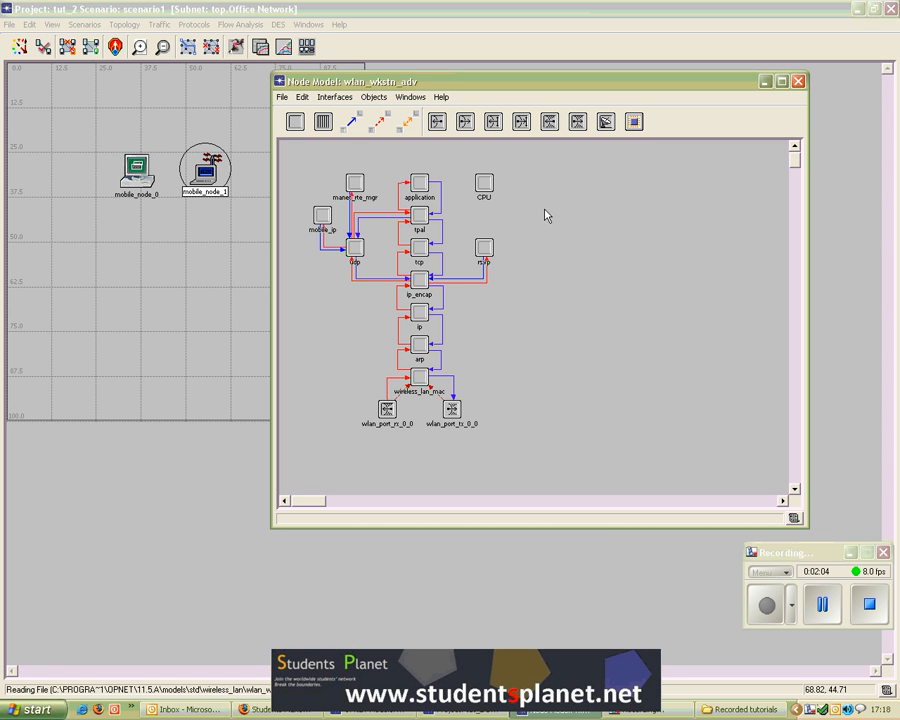
pyautogui.click(325, 218)
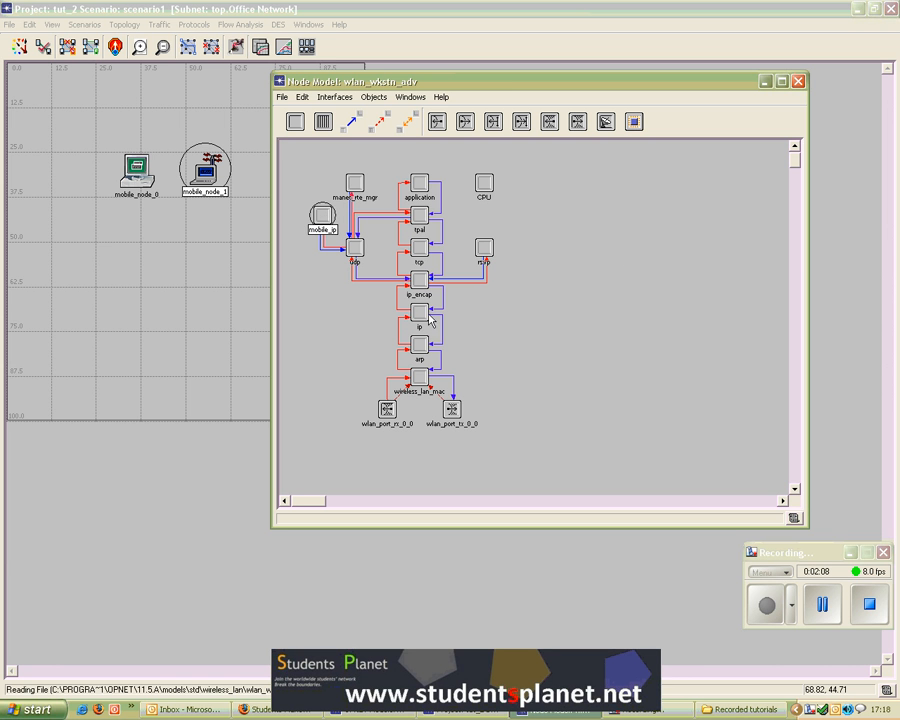
pyautogui.click(419, 376)
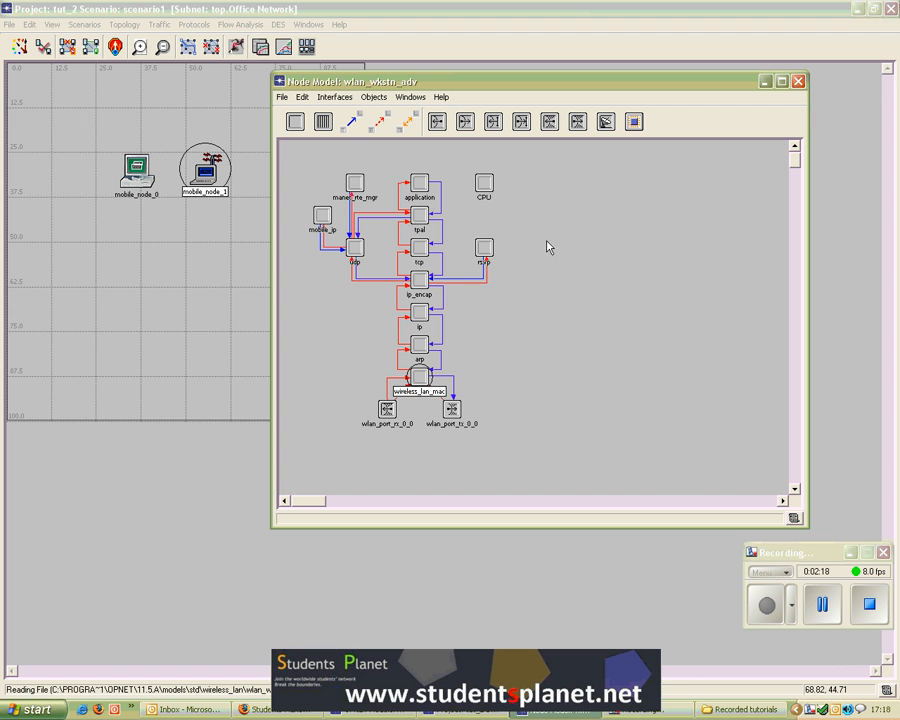
pyautogui.click(356, 250)
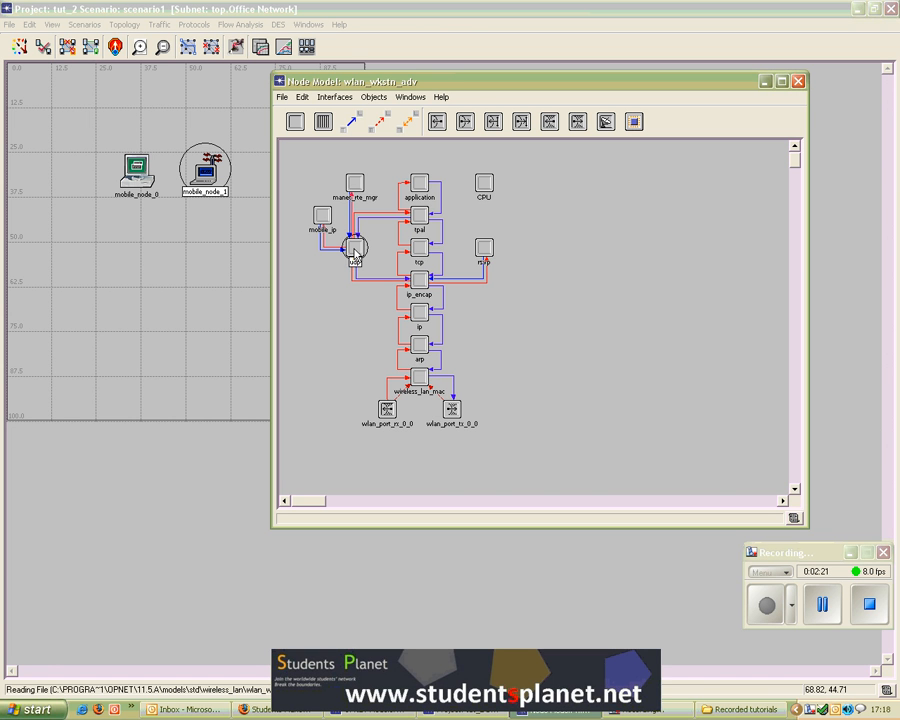
pyautogui.click(322, 216)
pyautogui.click(362, 186)
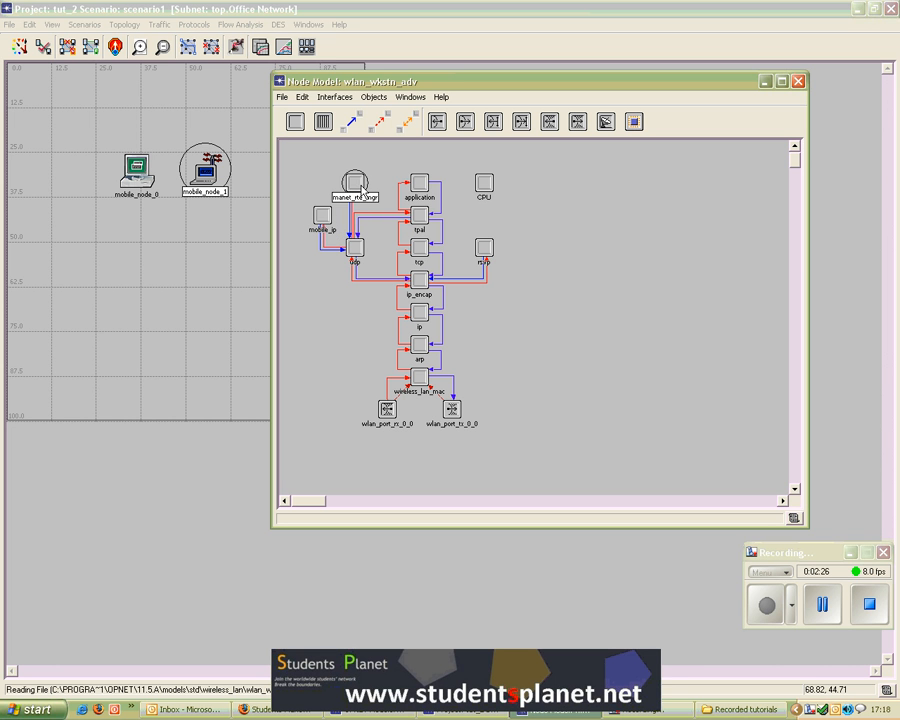
pyautogui.click(550, 260)
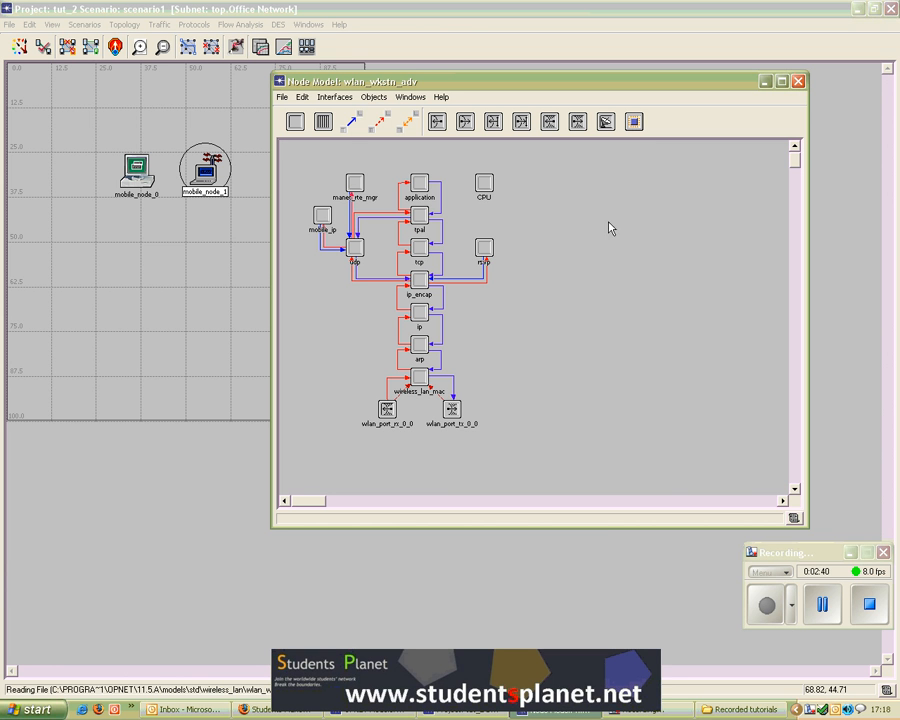
pyautogui.click(798, 82)
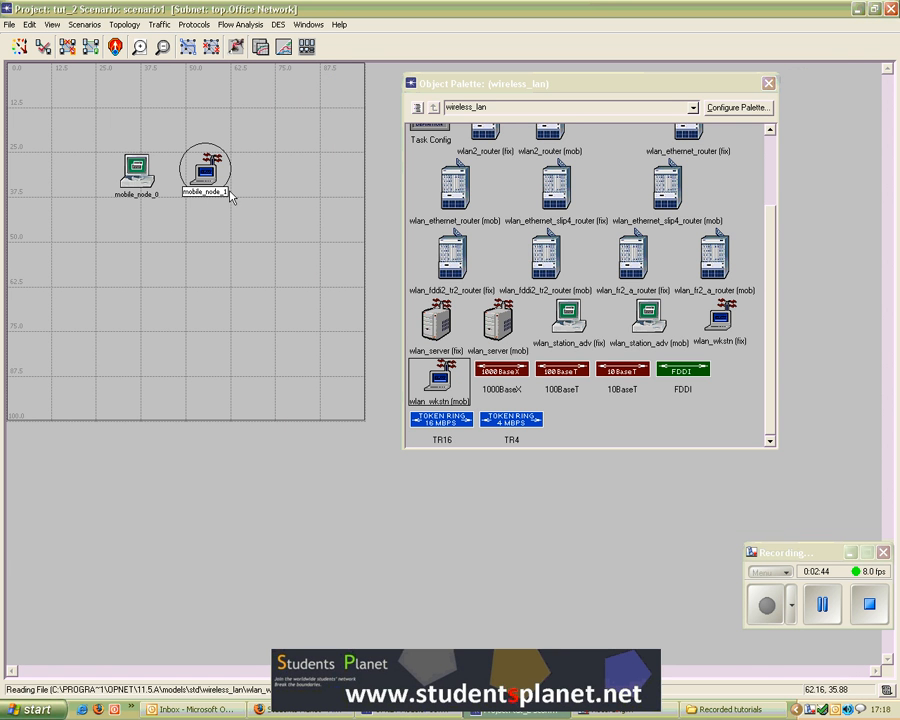
# Step: Reopen the station node's model for a quick look and close it
pyautogui.doubleClick(140, 175)
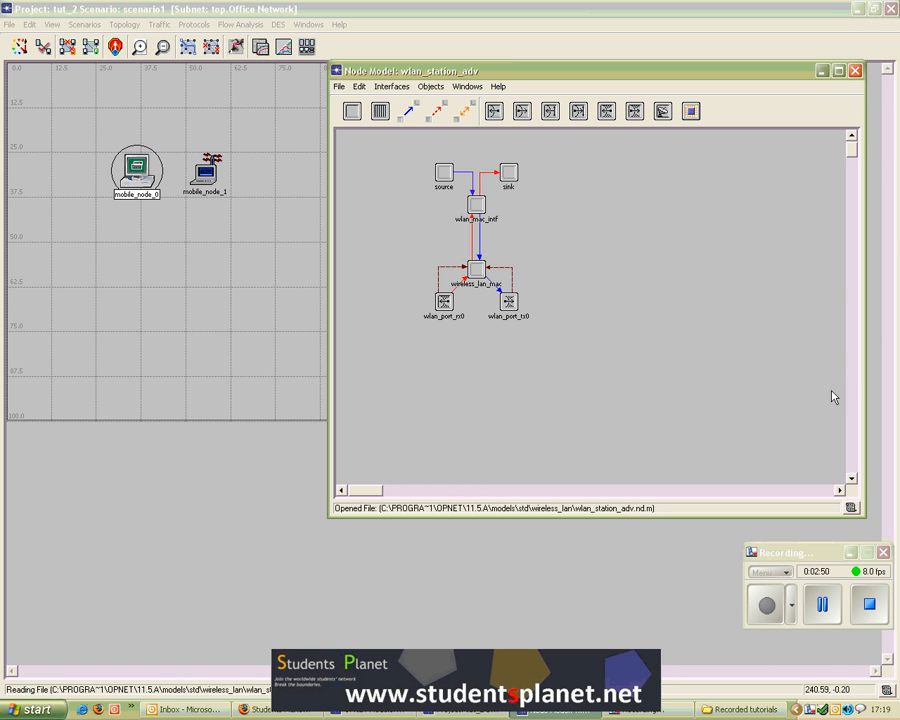
pyautogui.click(856, 72)
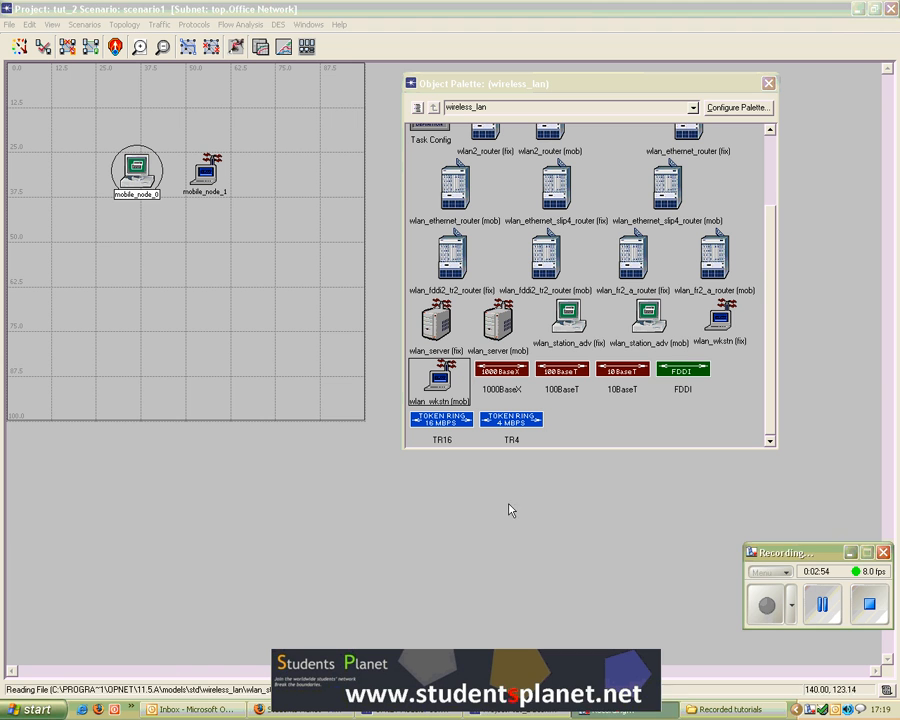
# Step: Delete the workstation node and shift the remaining station node further left
pyautogui.click(206, 190)
pyautogui.press('Delete')
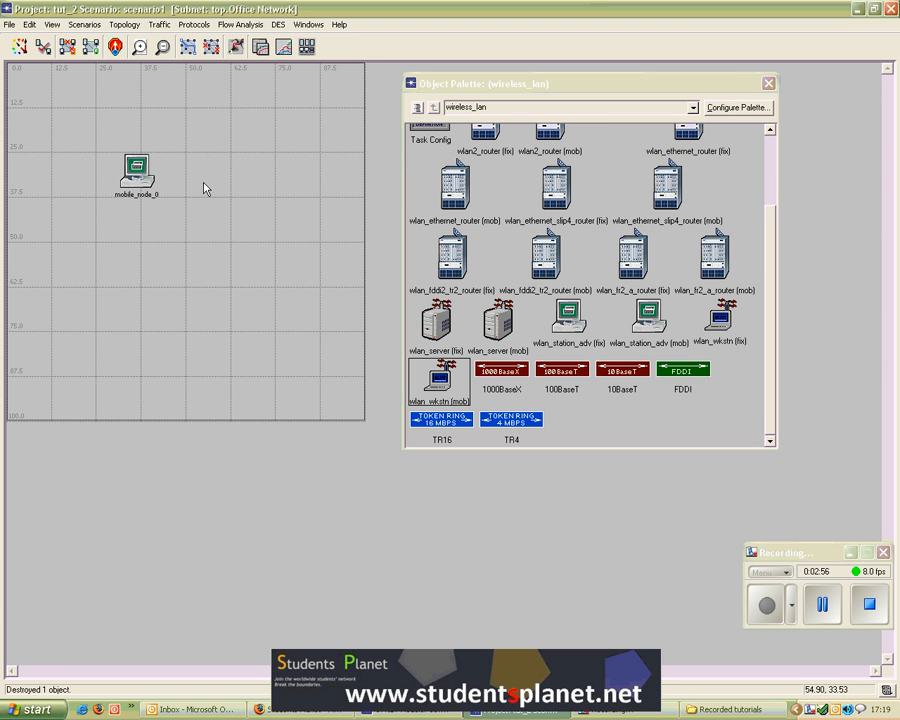
pyautogui.moveTo(141, 184); pyautogui.dragTo(74, 199)
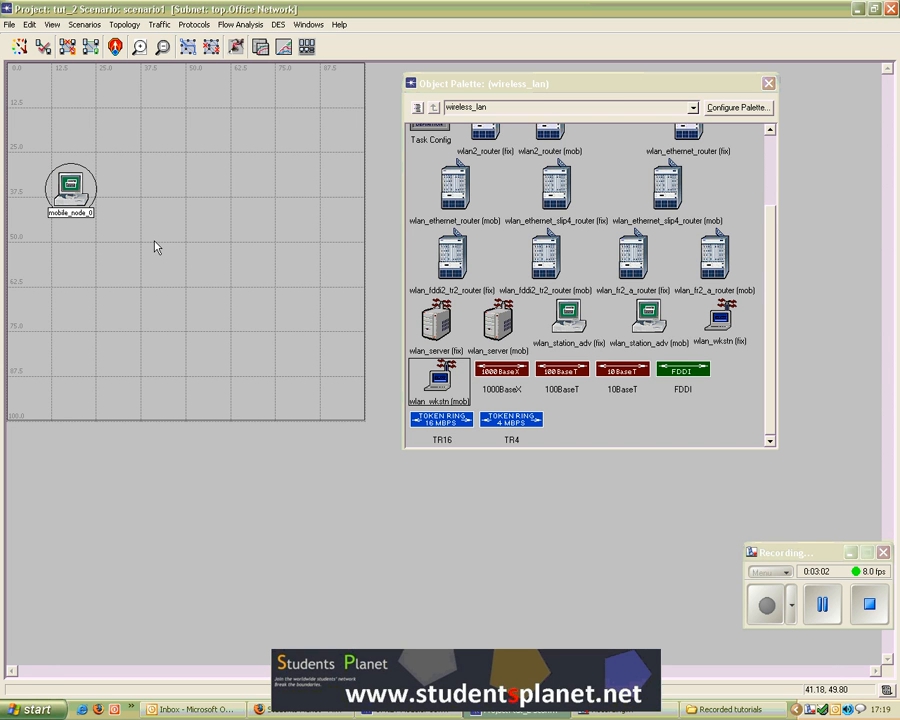
# Step: Copy the station node and paste a duplicate beside it
pyautogui.hotkey('ctrl', 'c')
pyautogui.click(168, 232)
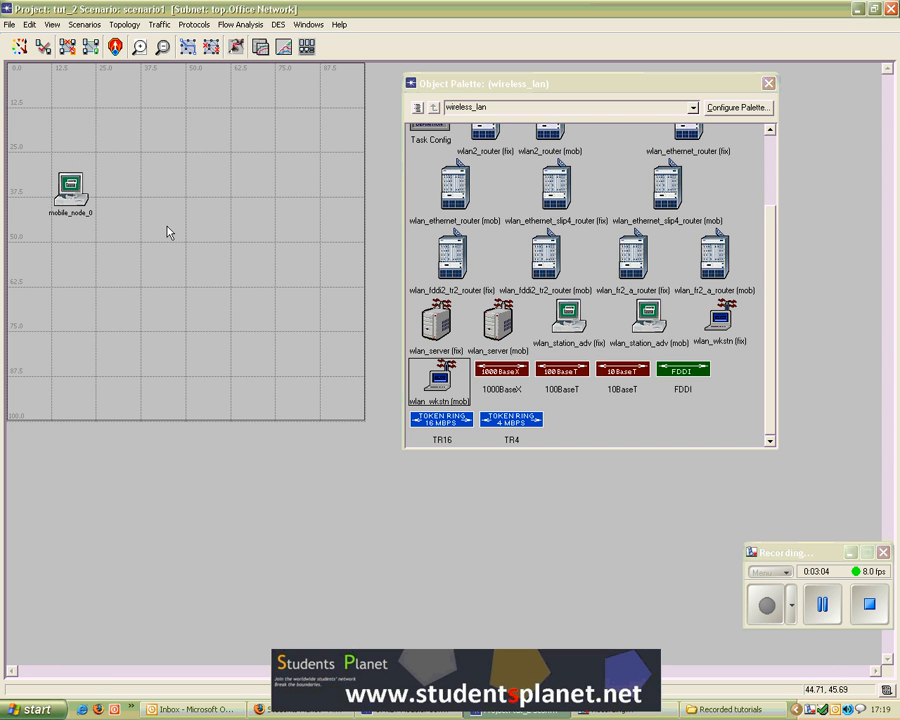
pyautogui.hotkey('ctrl', 'v')
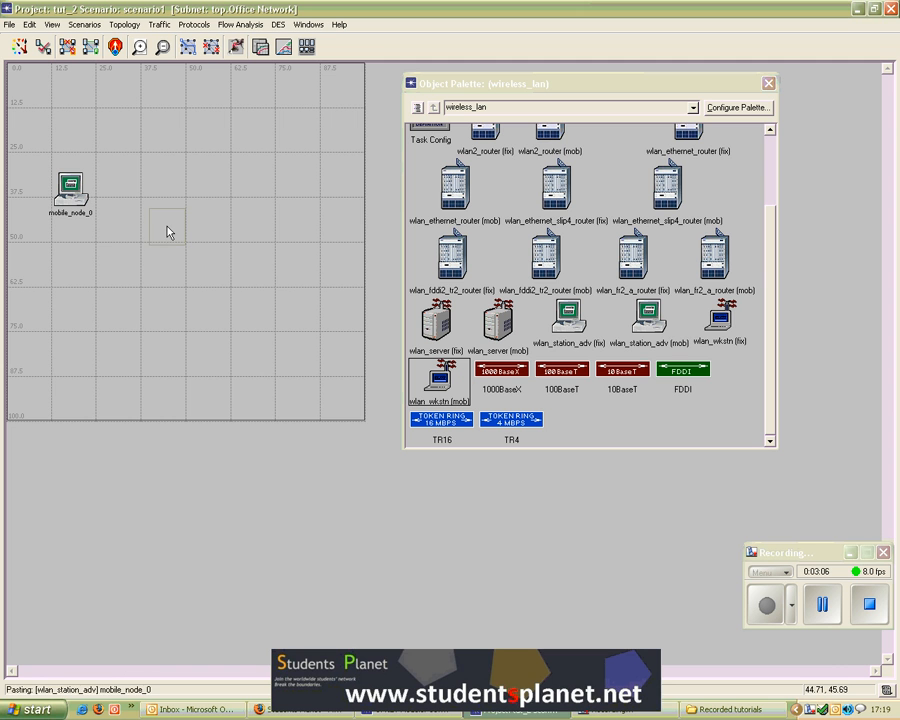
pyautogui.click(148, 200)
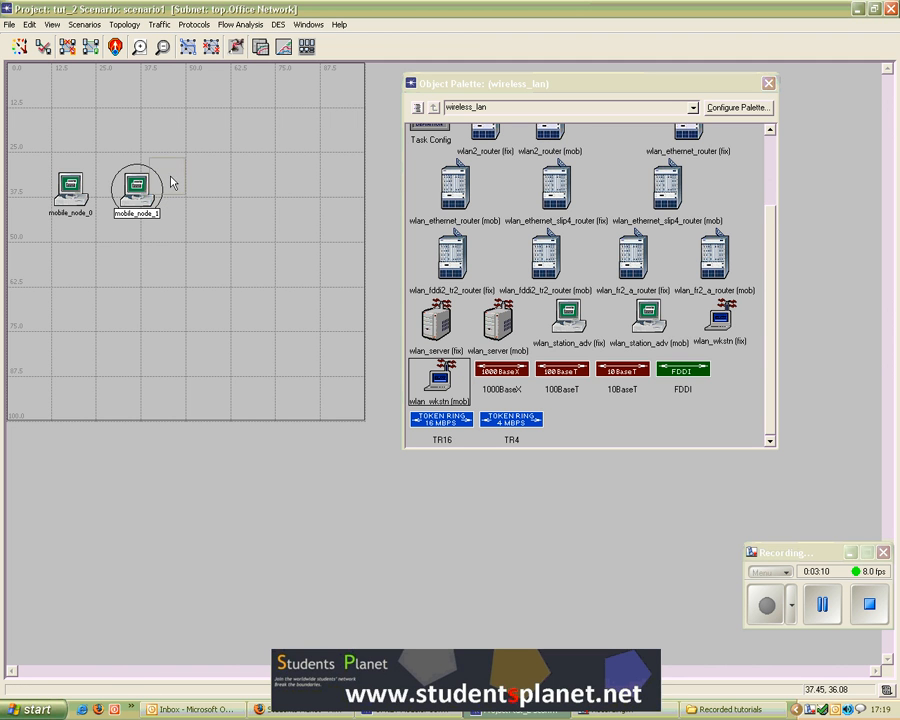
# Step: Arrange the two station nodes side by side in the upper-left of the workspace
pyautogui.moveTo(169, 180); pyautogui.dragTo(192, 168)
pyautogui.click(199, 216)
pyautogui.click(60, 186)
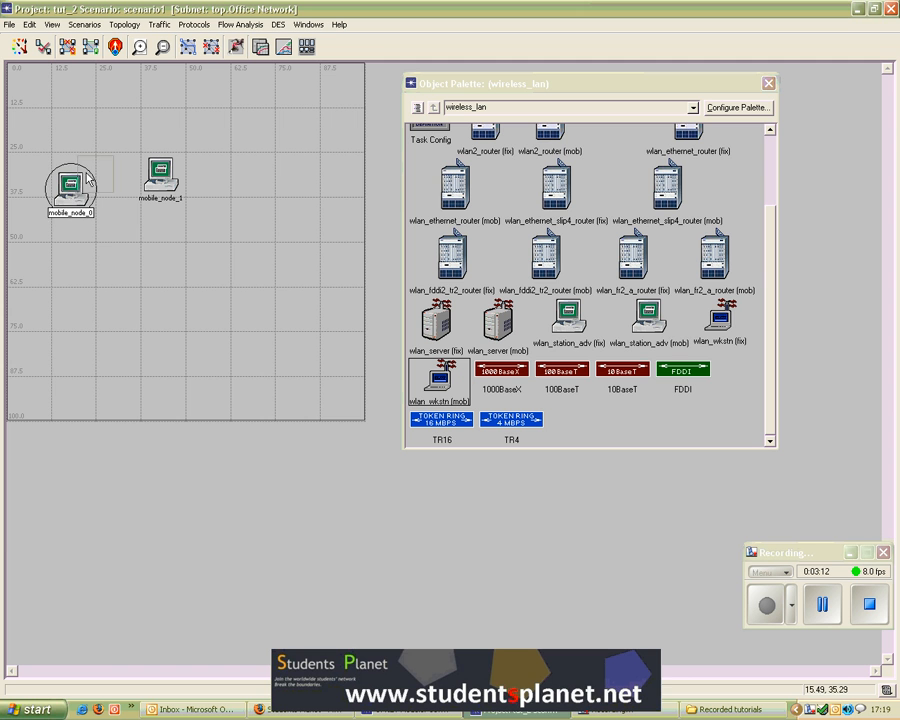
pyautogui.moveTo(60, 186); pyautogui.dragTo(80, 179)
pyautogui.click(169, 251)
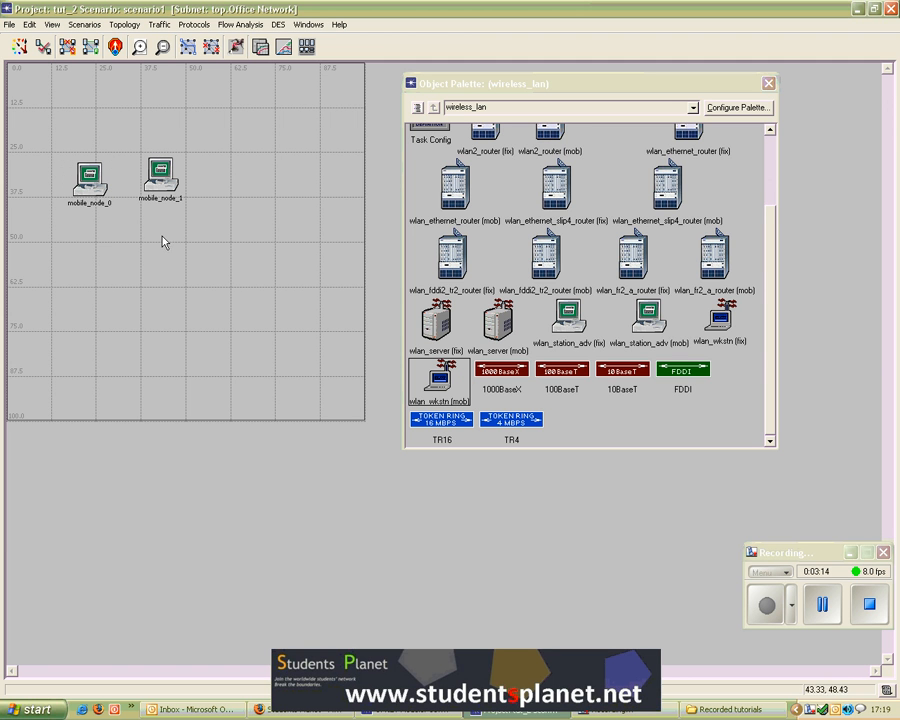
pyautogui.click(104, 208)
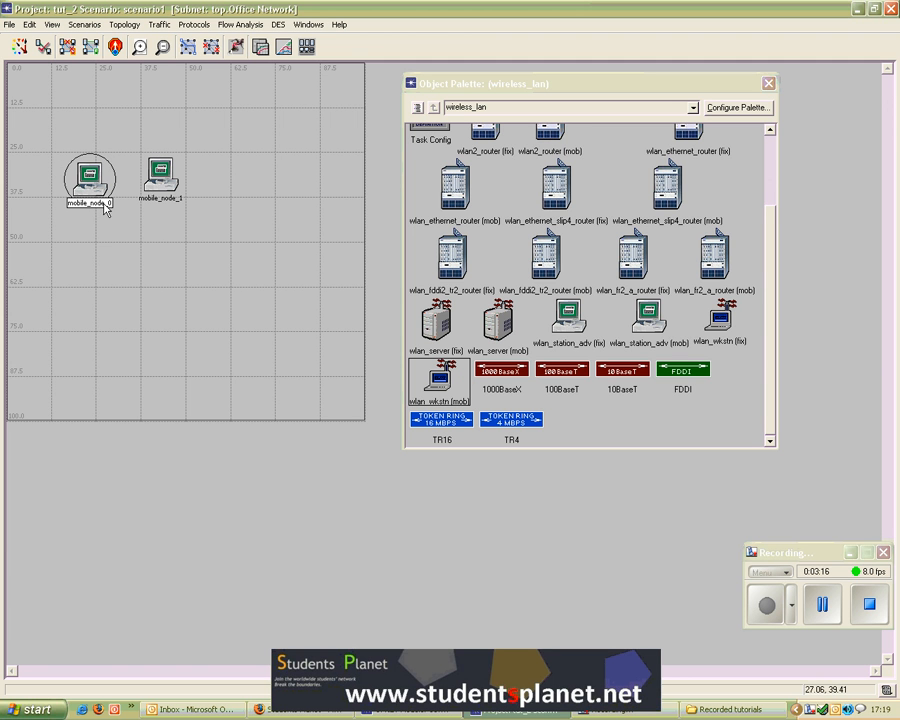
pyautogui.moveTo(160, 190); pyautogui.dragTo(160, 197)
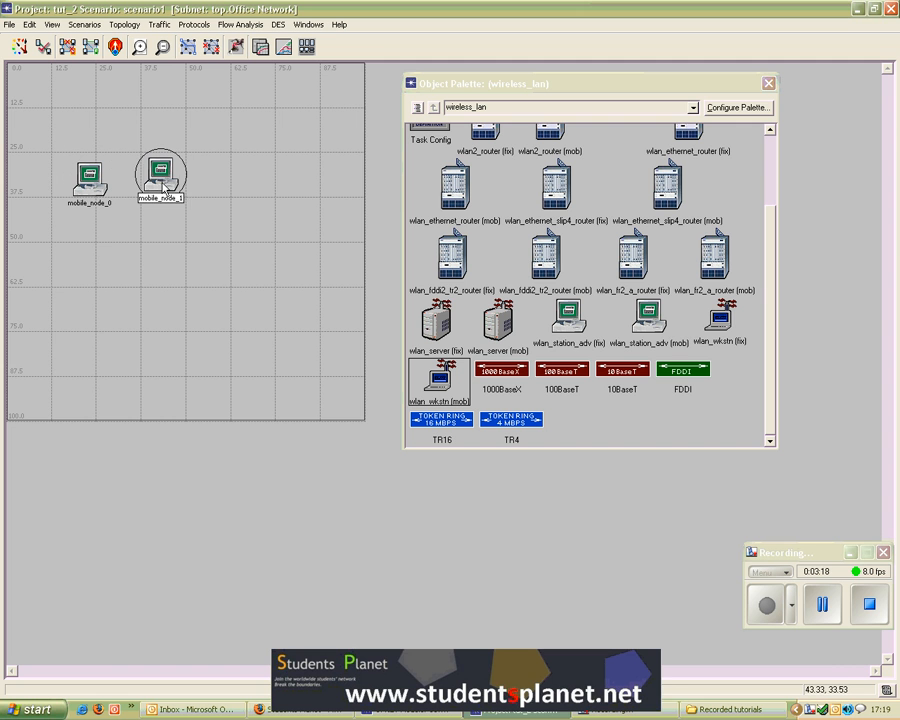
pyautogui.click(167, 241)
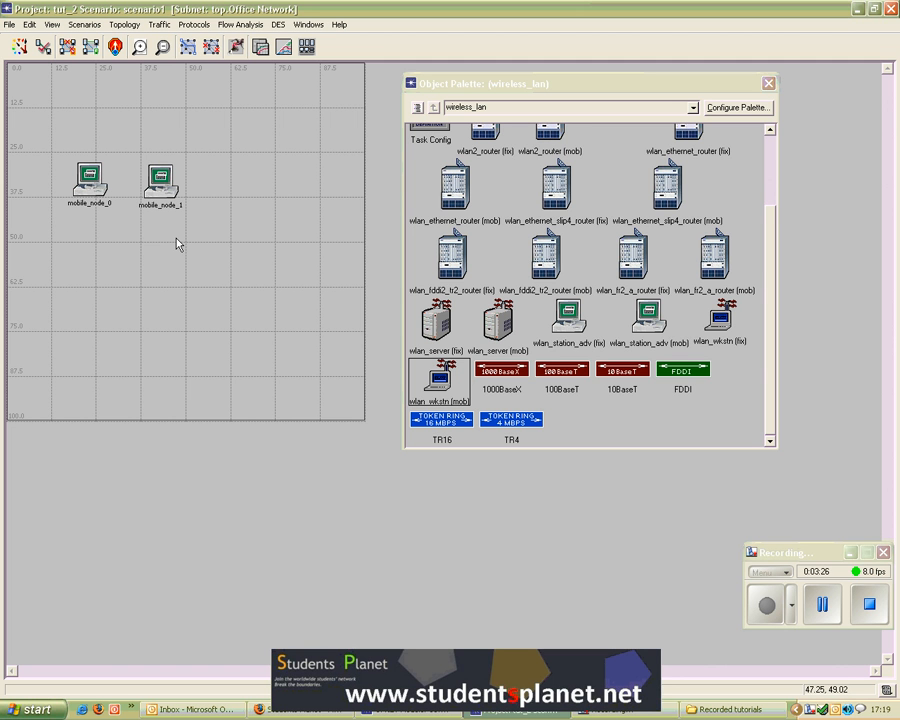
# Step: Open mobile_node_0's attributes and set its Destination Address to 2
pyautogui.rightClick(88, 179)
pyautogui.click(209, 184)
pyautogui.moveTo(208, 181); pyautogui.dragTo(276, 105)
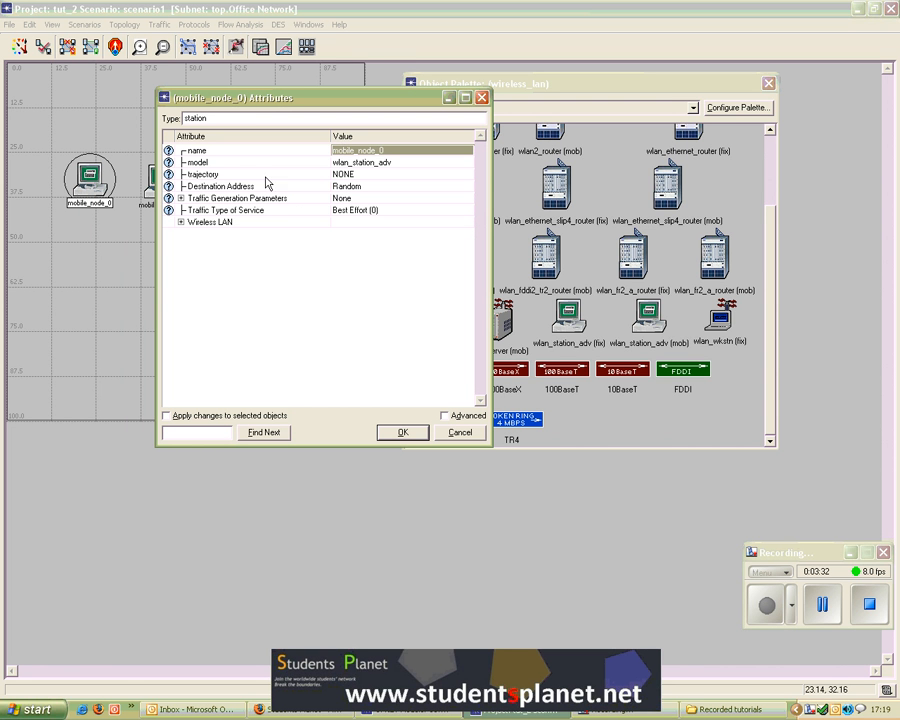
pyautogui.click(373, 150)
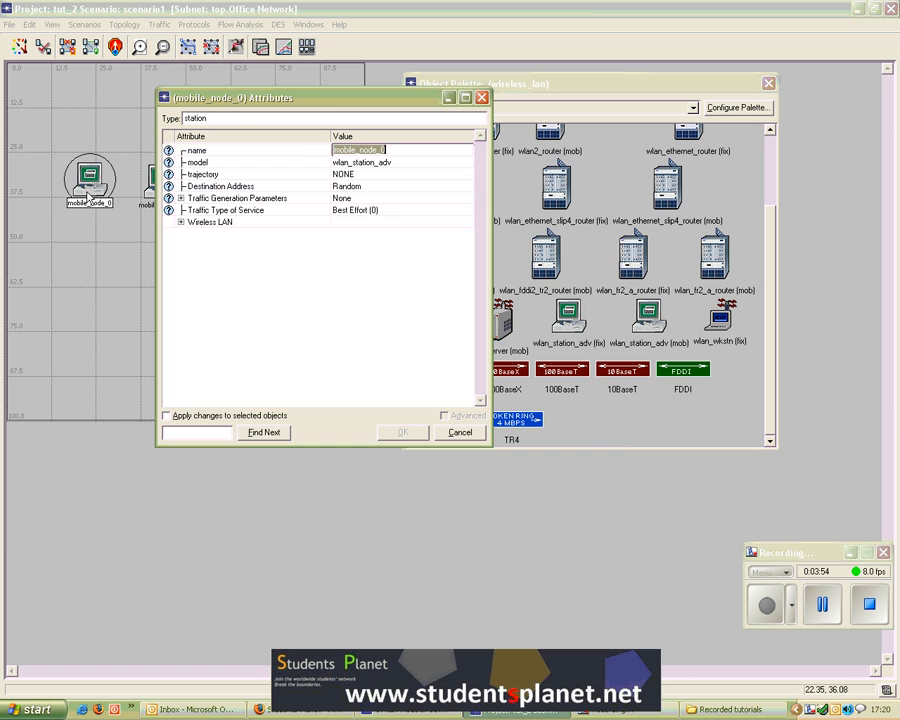
pyautogui.moveTo(218, 100); pyautogui.dragTo(258, 91)
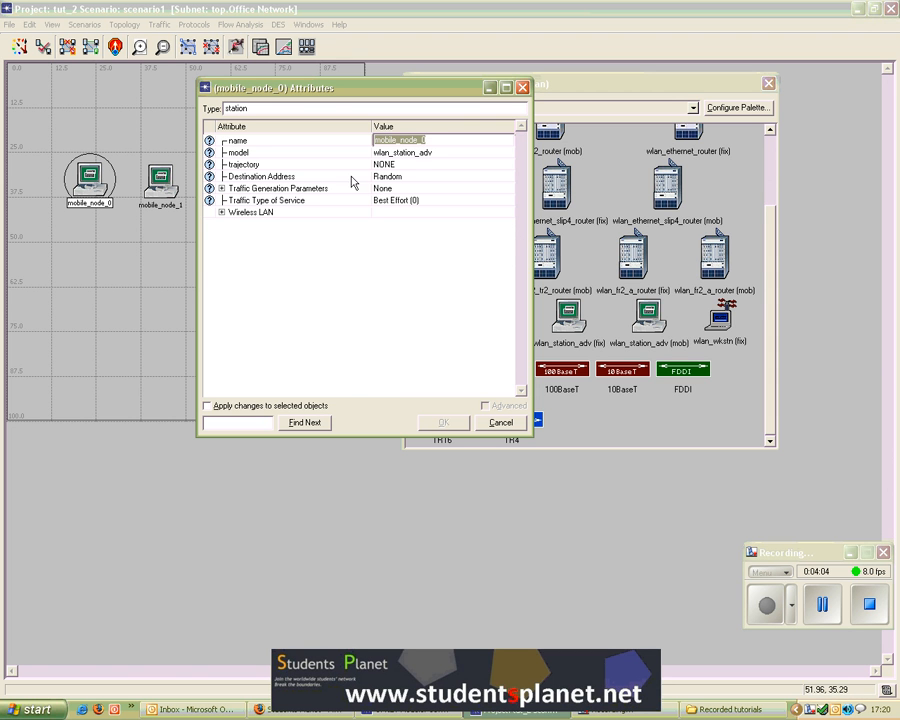
pyautogui.click(406, 176)
pyautogui.click(406, 176)
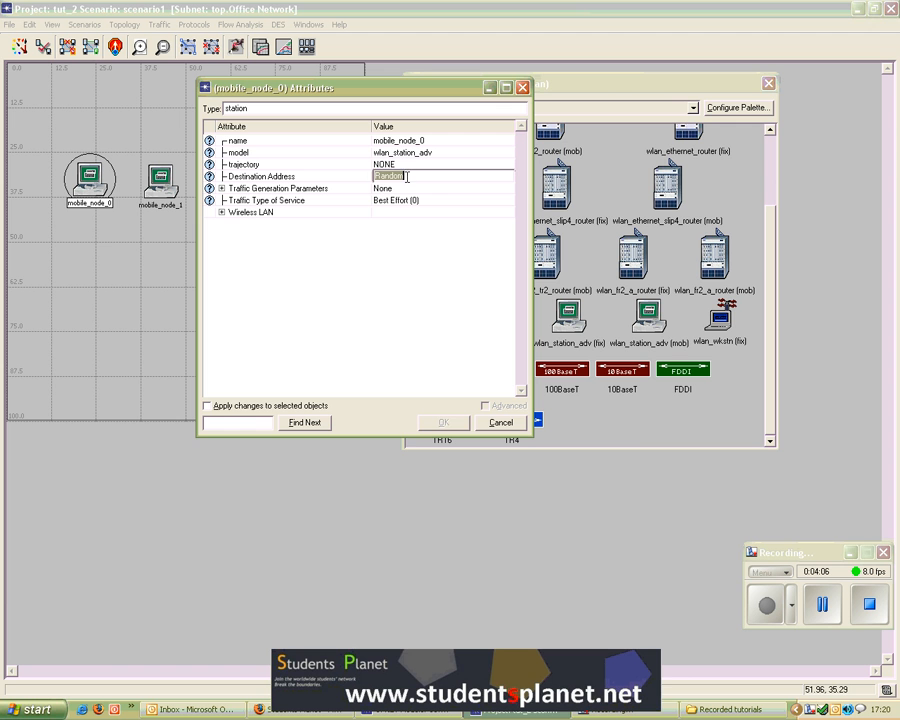
pyautogui.write('2')
pyautogui.press('Return')
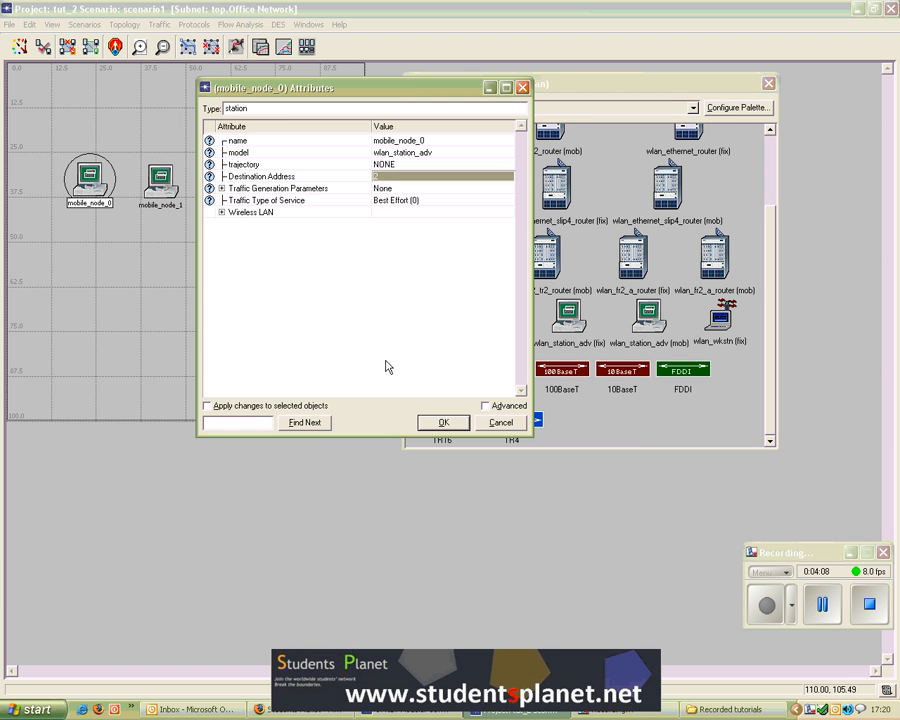
pyautogui.click(388, 176)
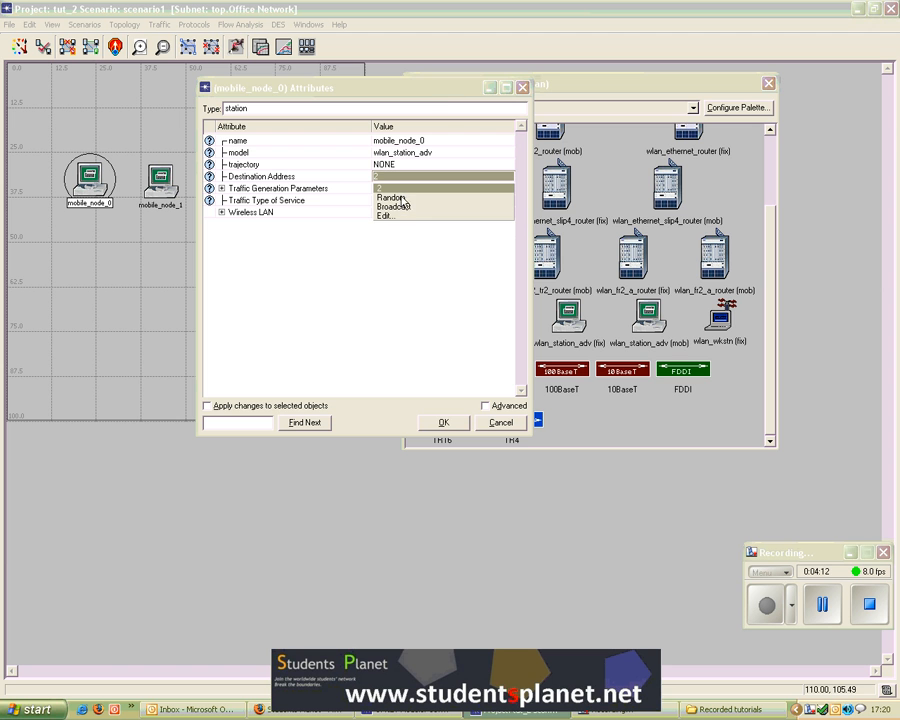
pyautogui.click(447, 91)
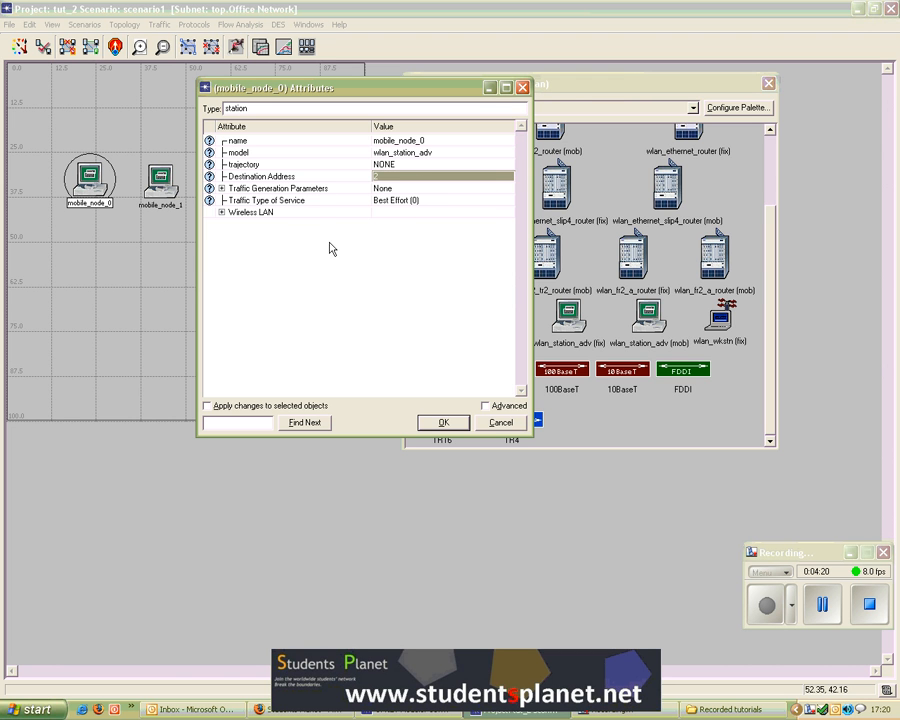
# Step: Expand Traffic Generation Parameters and set Start Time to a constant distribution with mean outcome 10
pyautogui.click(222, 189)
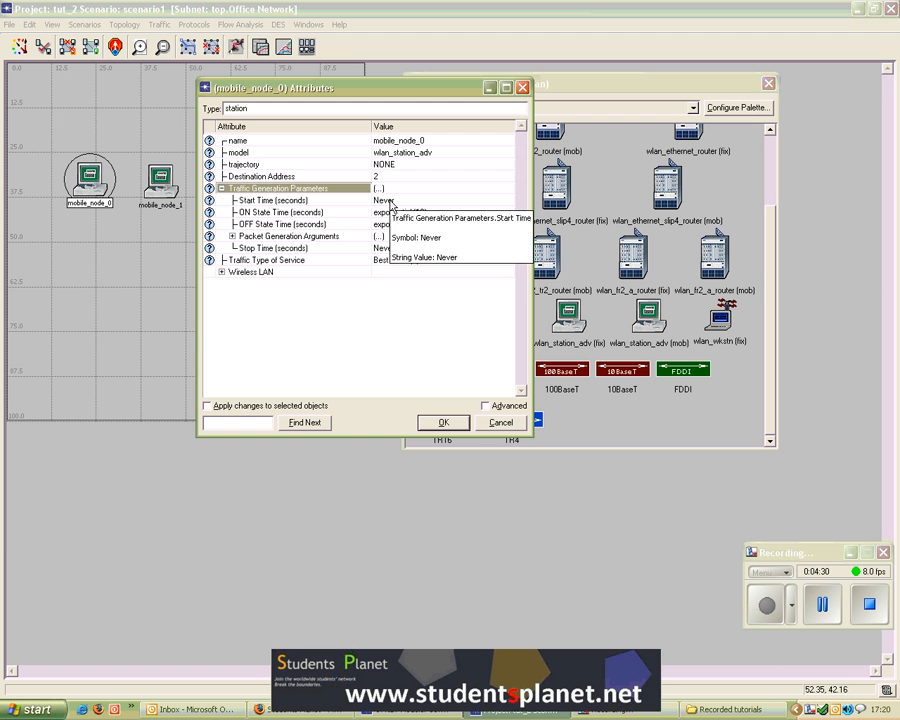
pyautogui.click(391, 205)
pyautogui.click(394, 224)
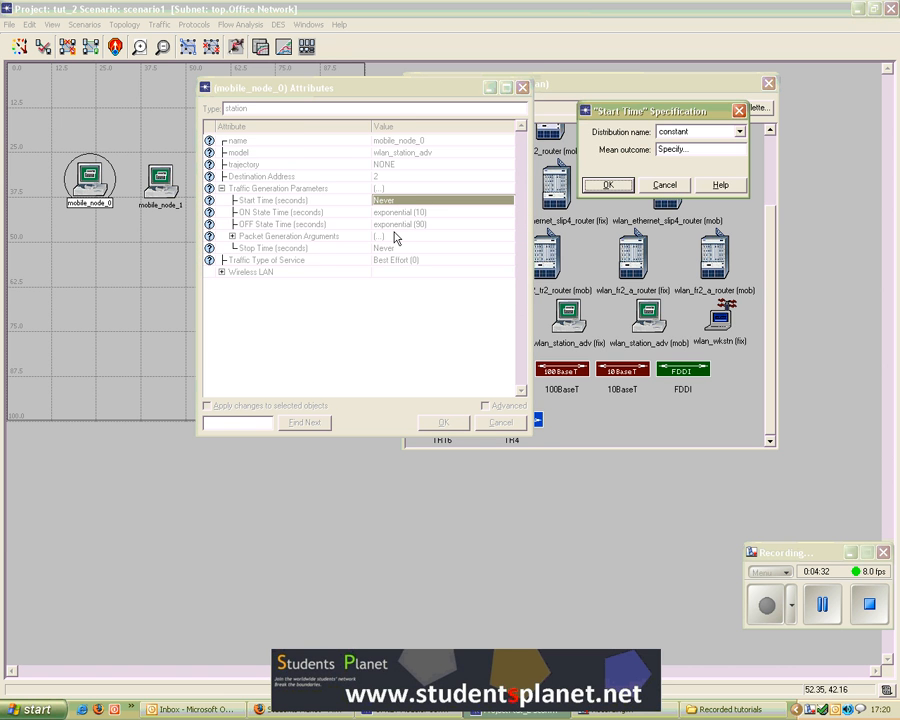
pyautogui.moveTo(688, 112); pyautogui.dragTo(425, 266)
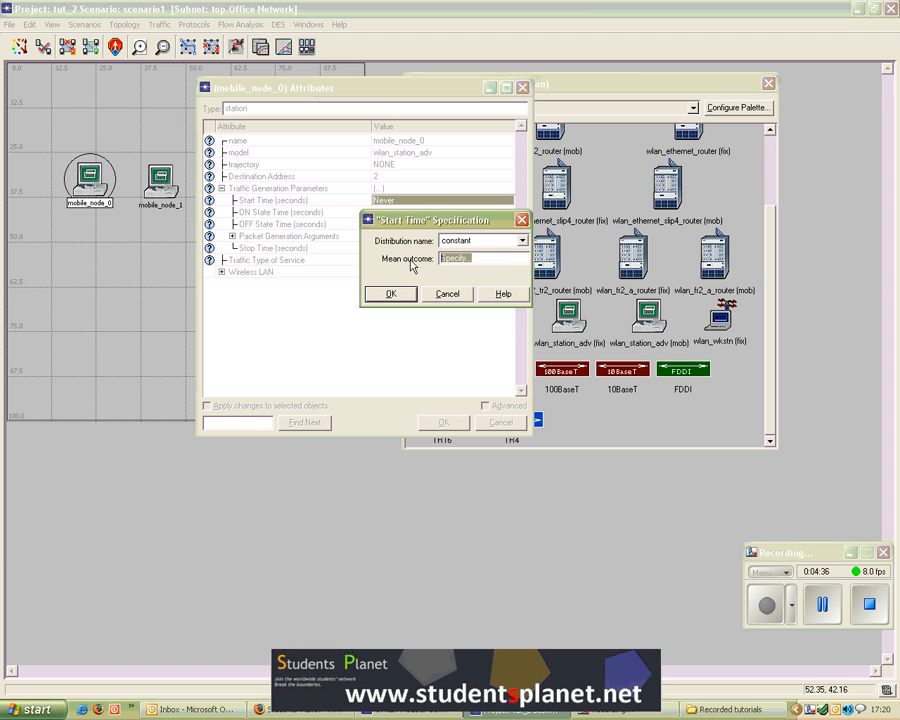
pyautogui.write('10')
pyautogui.click(521, 241)
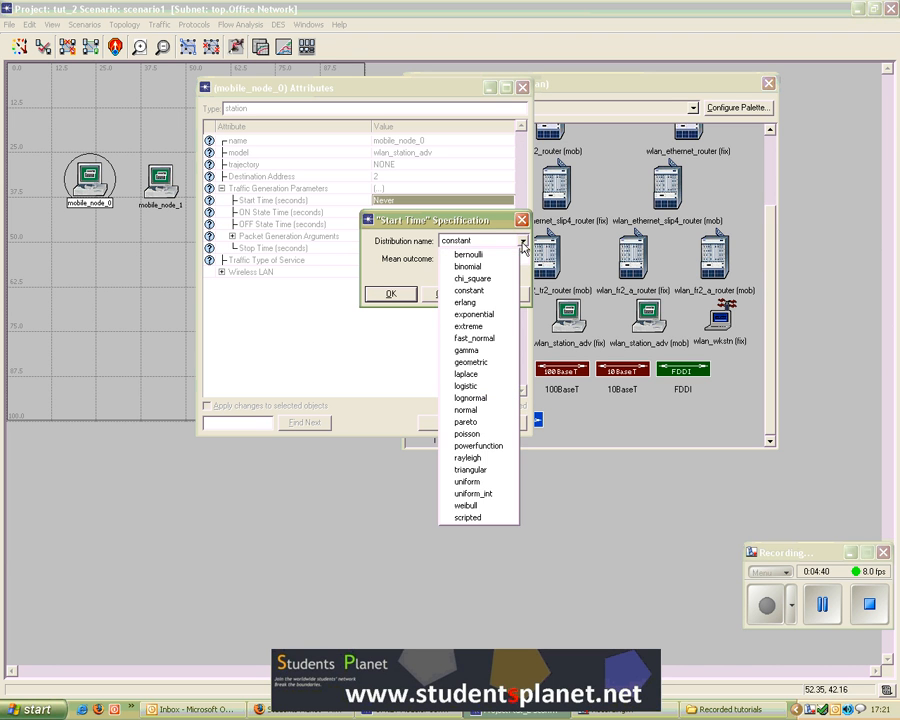
pyautogui.click(493, 227)
pyautogui.moveTo(493, 227); pyautogui.dragTo(595, 182)
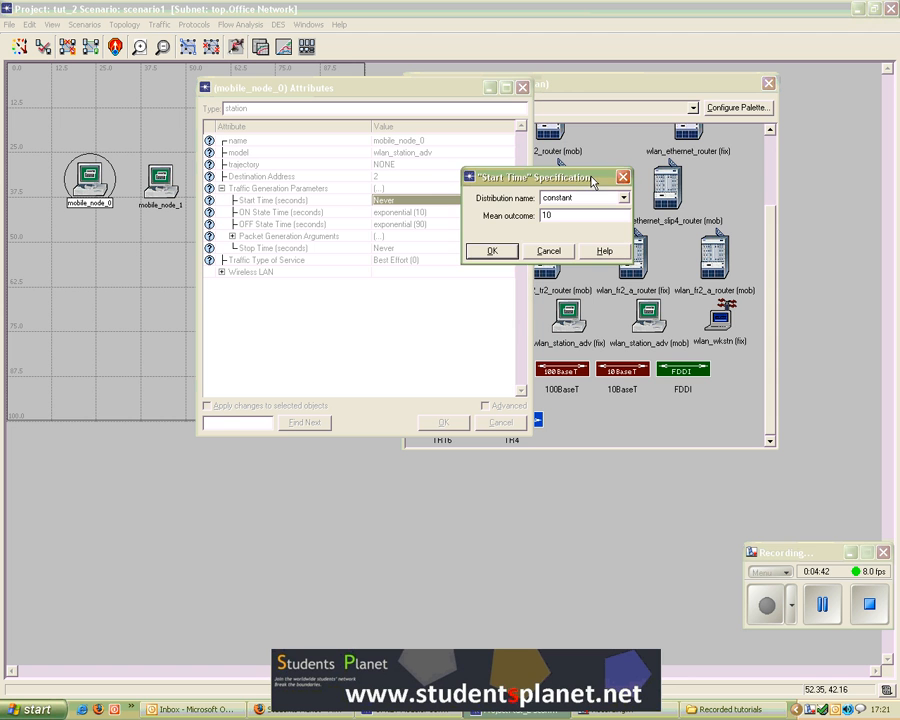
pyautogui.moveTo(520, 176); pyautogui.dragTo(543, 163)
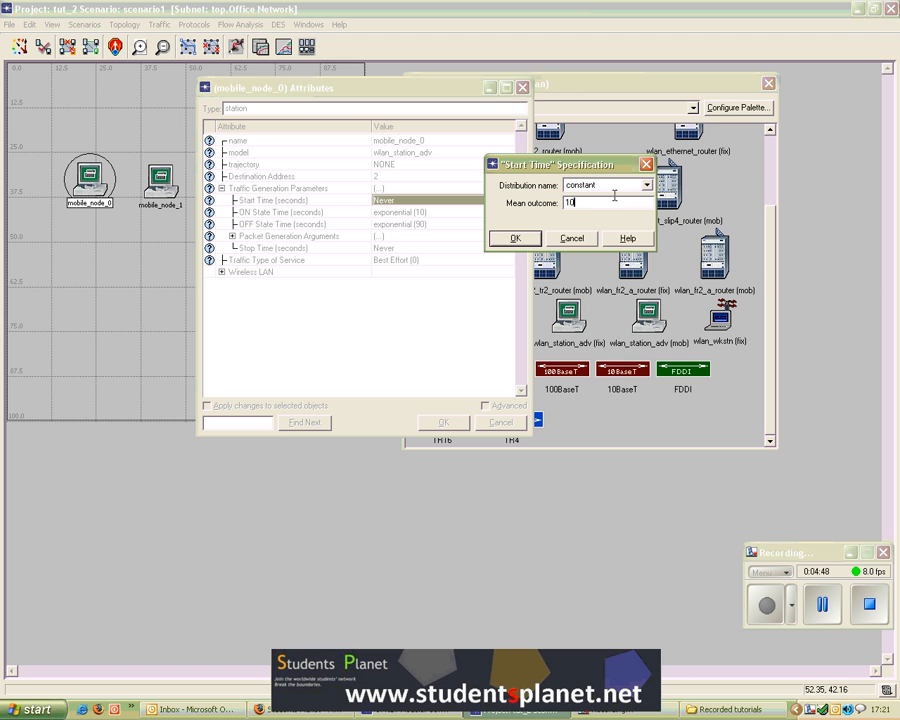
pyautogui.click(647, 185)
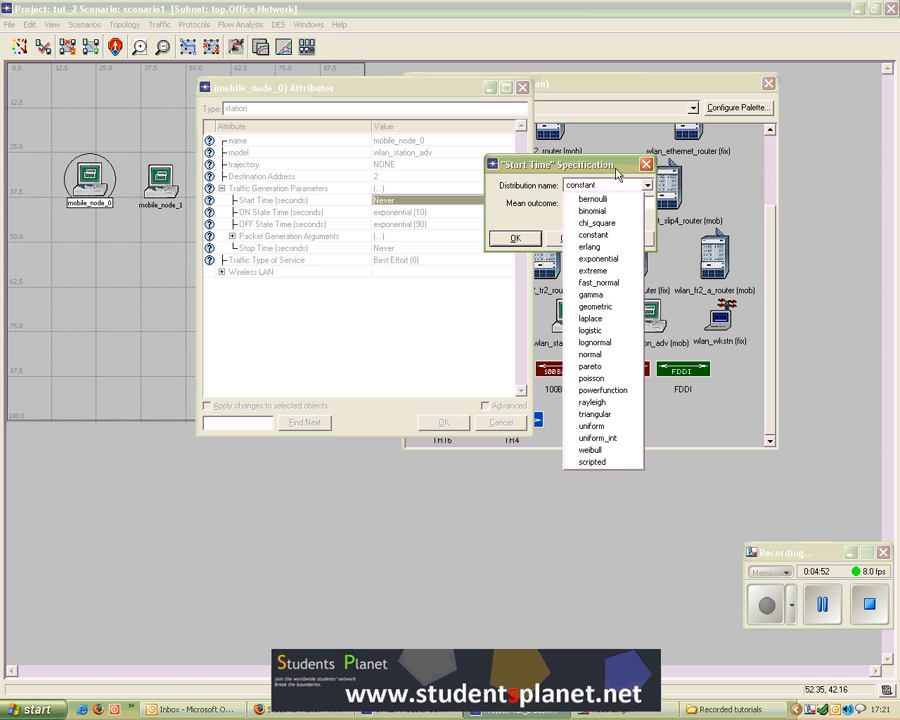
pyautogui.click(595, 234)
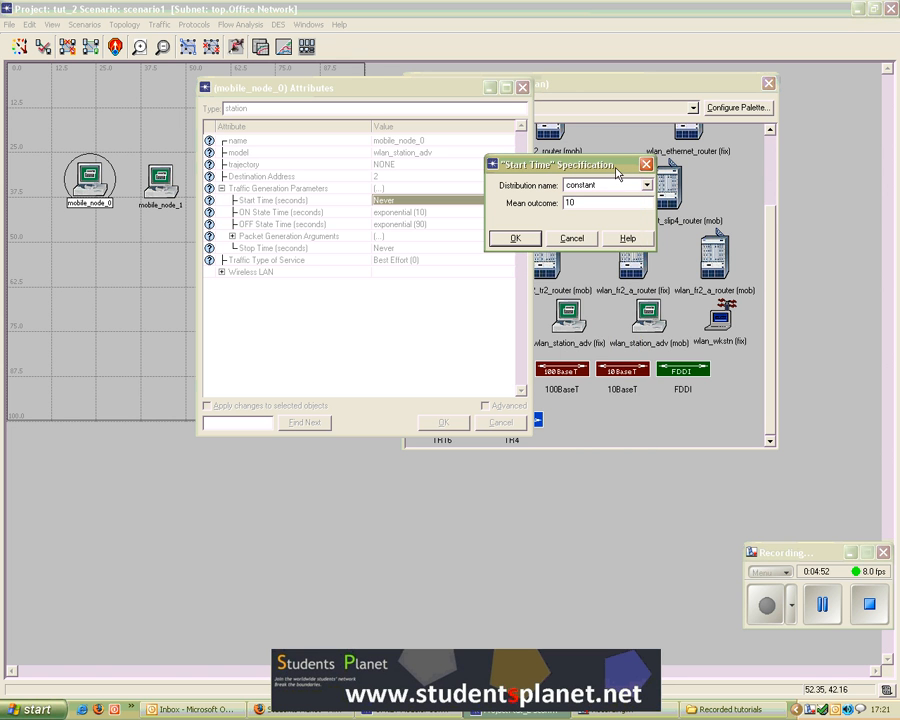
pyautogui.click(522, 238)
# Step: Set ON State Time to a constant distribution with mean outcome 600
pyautogui.click(825, 607)
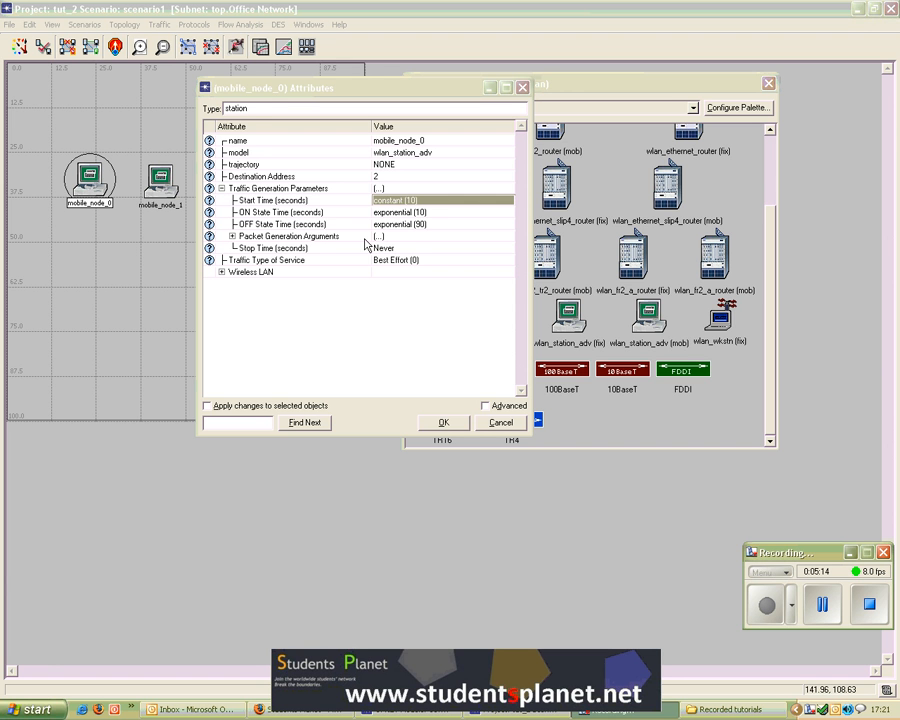
pyautogui.click(410, 212)
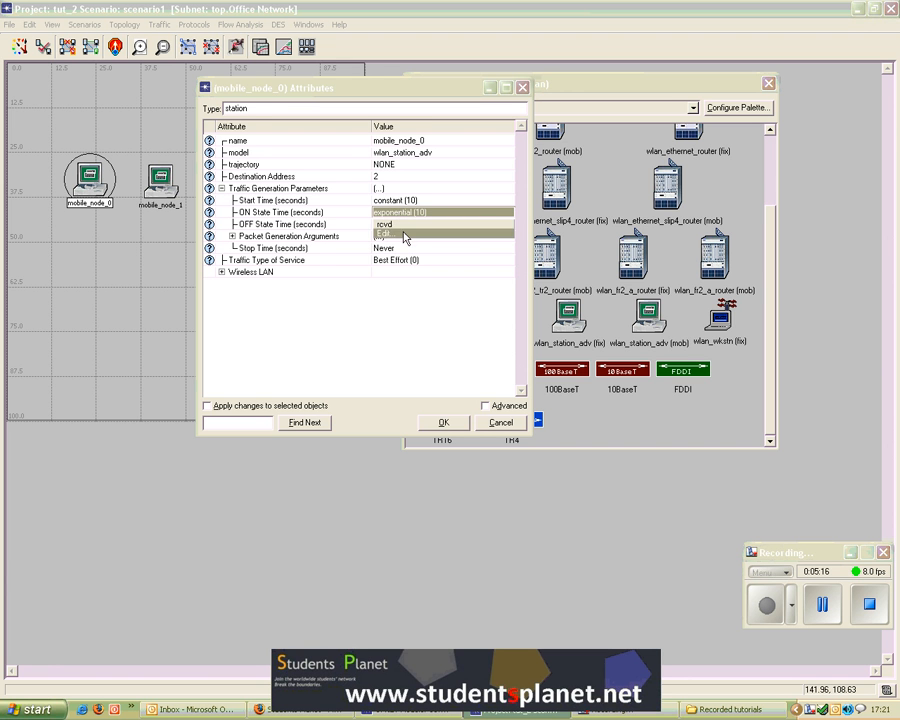
pyautogui.click(405, 236)
pyautogui.moveTo(523, 166); pyautogui.dragTo(487, 250)
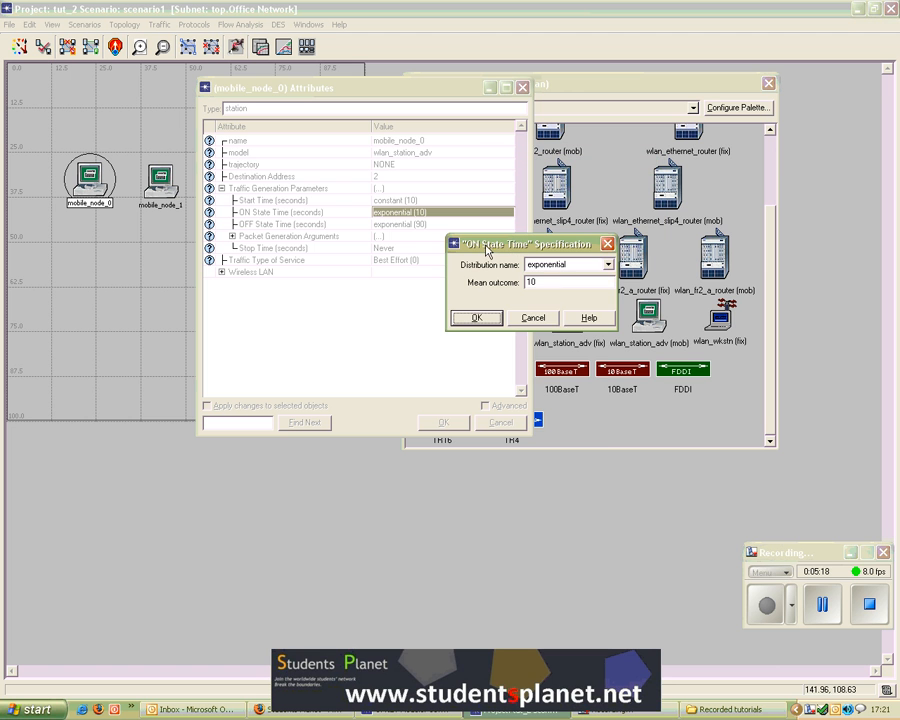
pyautogui.click(606, 265)
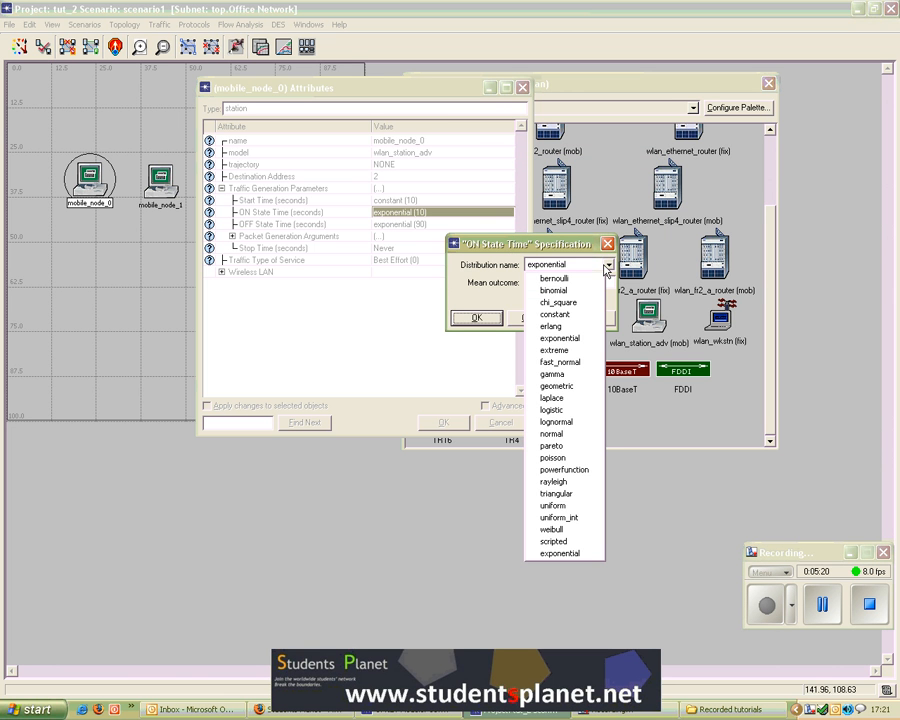
pyautogui.click(556, 314)
pyautogui.doubleClick(531, 282)
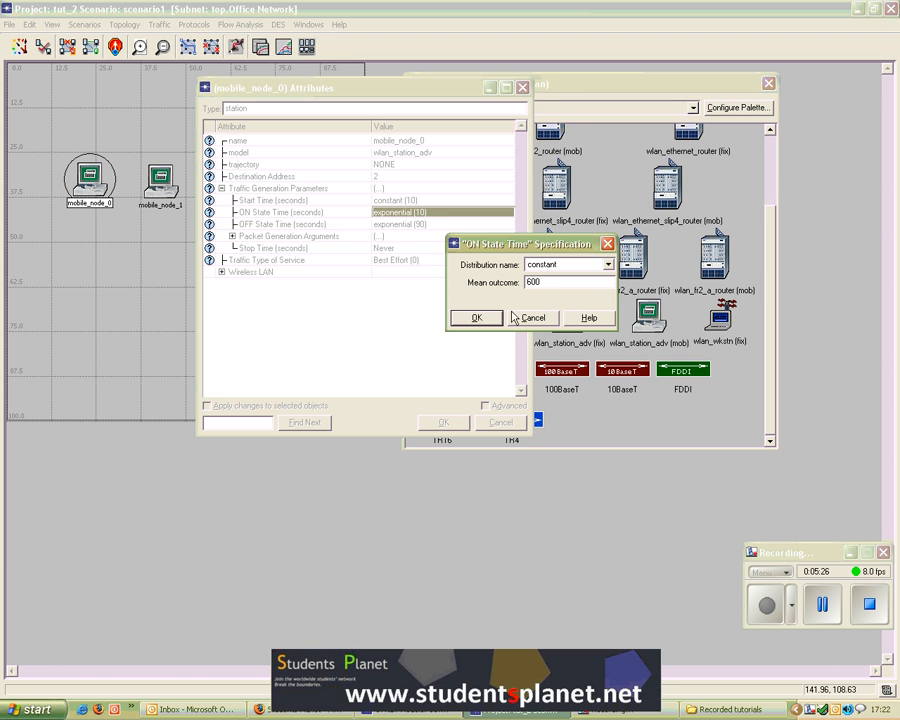
pyautogui.click(474, 316)
# Step: Set OFF State Time to a constant distribution with mean outcome 0
pyautogui.click(390, 224)
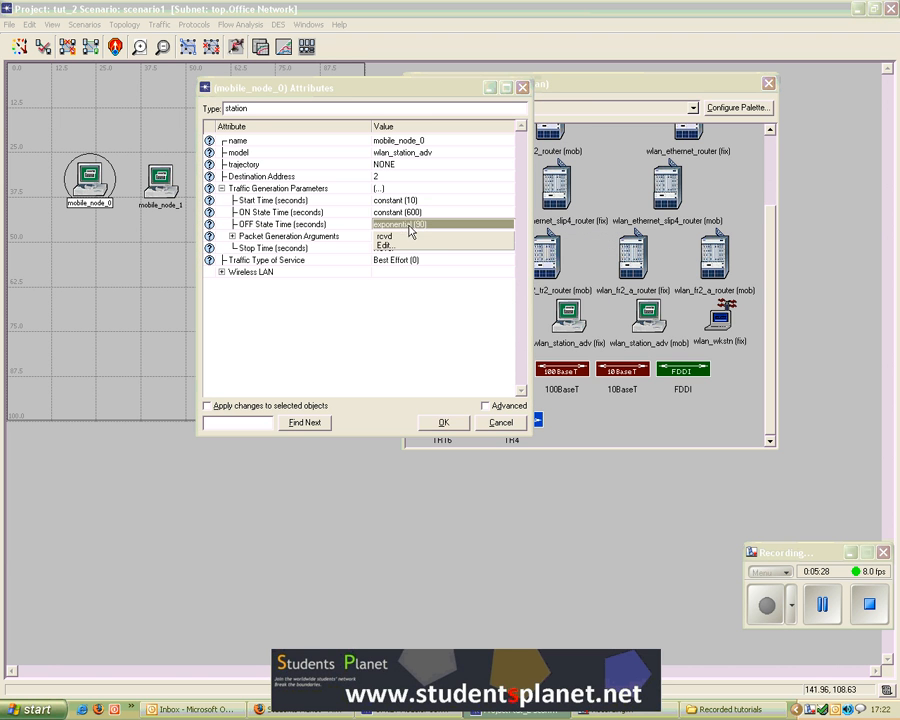
pyautogui.click(402, 249)
pyautogui.click(580, 264)
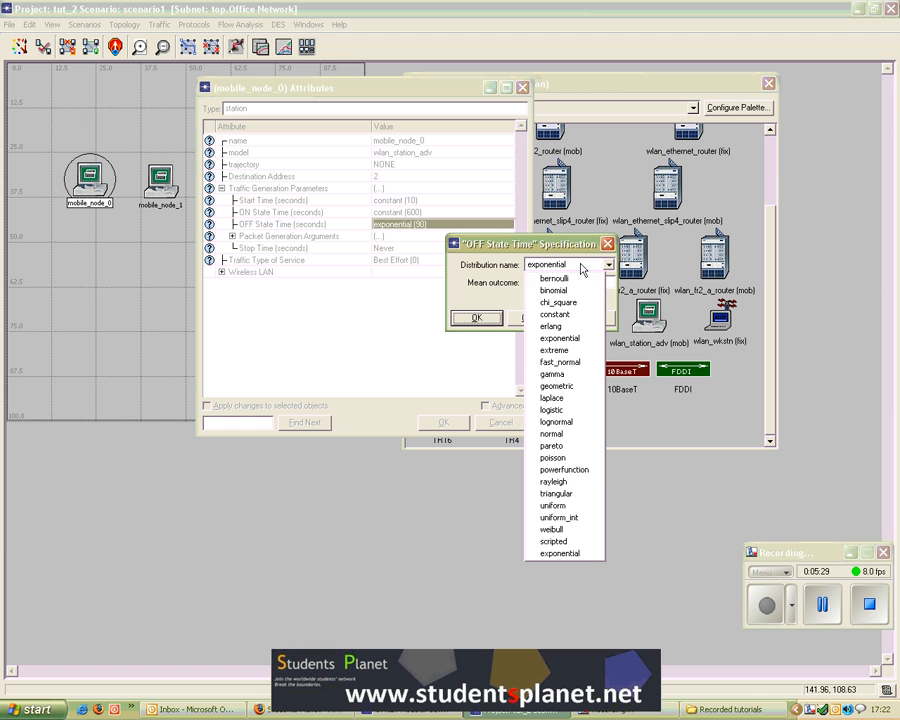
pyautogui.click(555, 314)
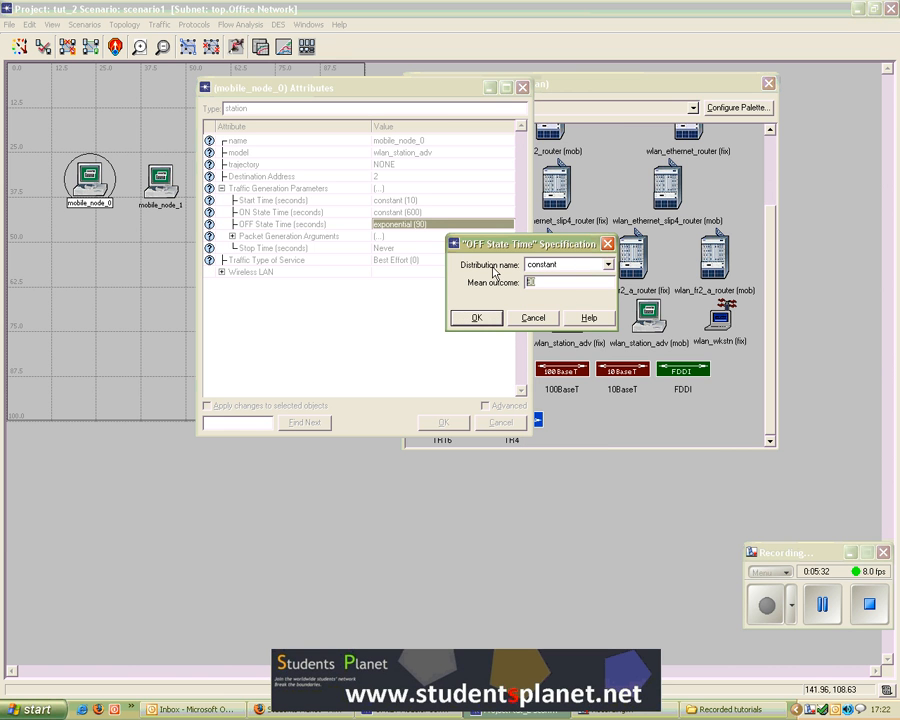
pyautogui.click(490, 317)
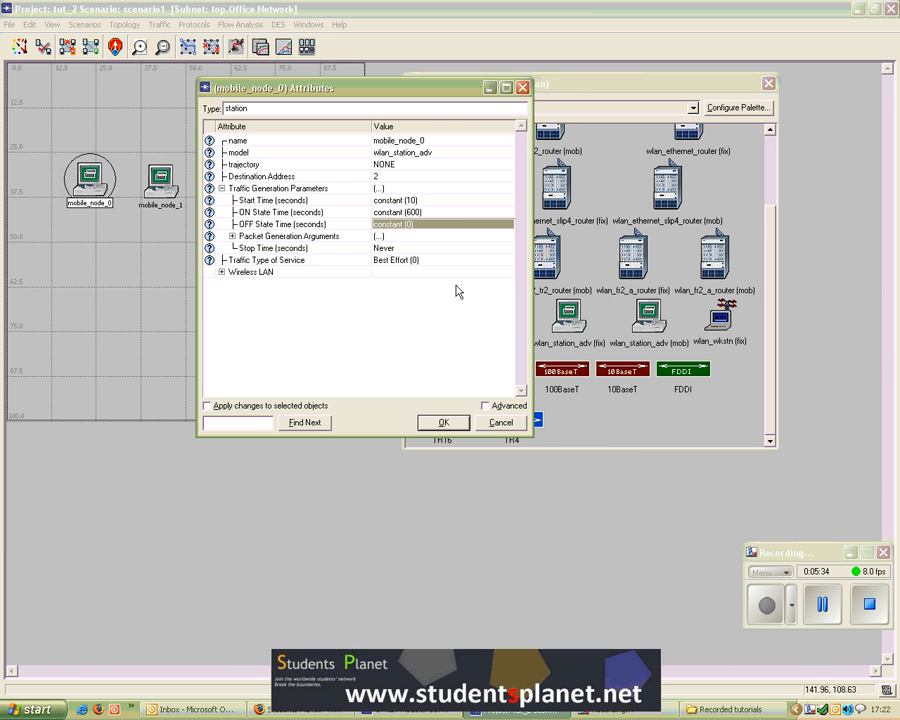
pyautogui.moveTo(424, 90); pyautogui.dragTo(436, 70)
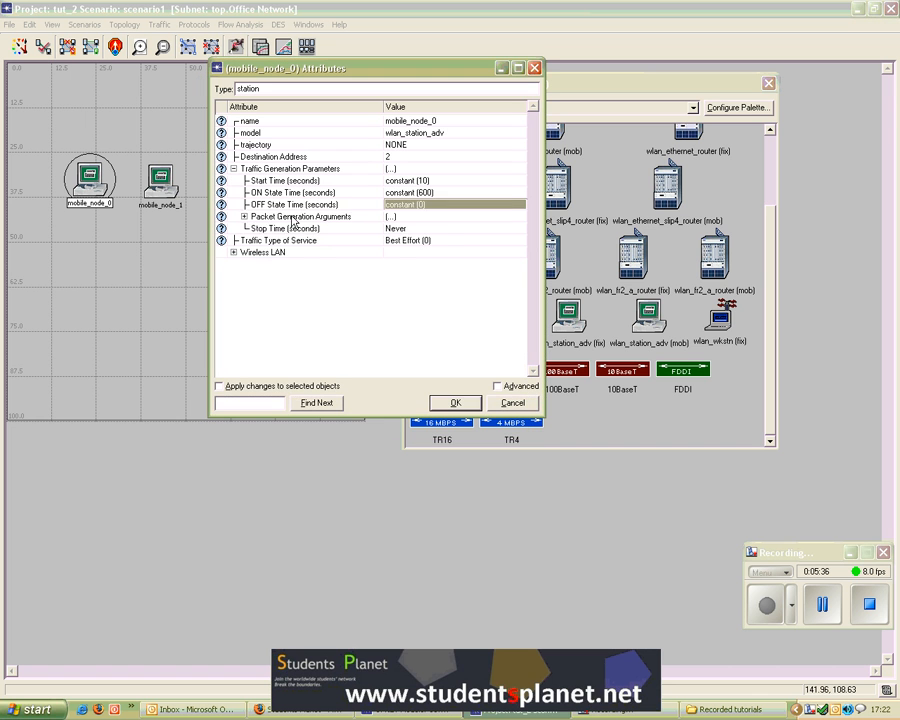
# Step: Expand Packet Generation Arguments and set Packet Size to a constant distribution with mean outcome 512
pyautogui.click(244, 217)
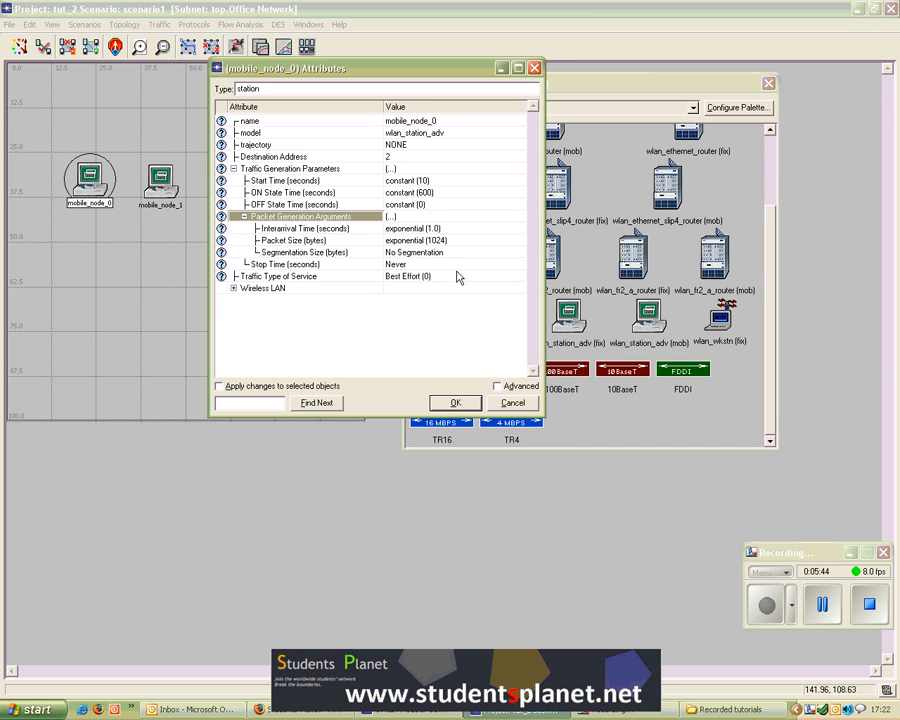
pyautogui.click(822, 610)
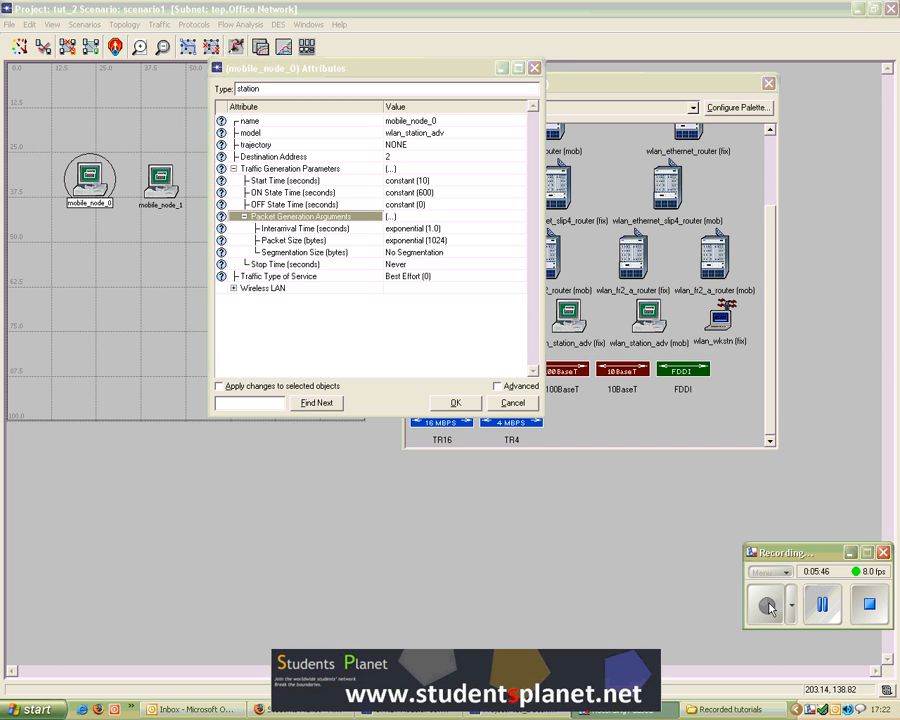
pyautogui.click(410, 240)
pyautogui.click(420, 262)
pyautogui.click(577, 266)
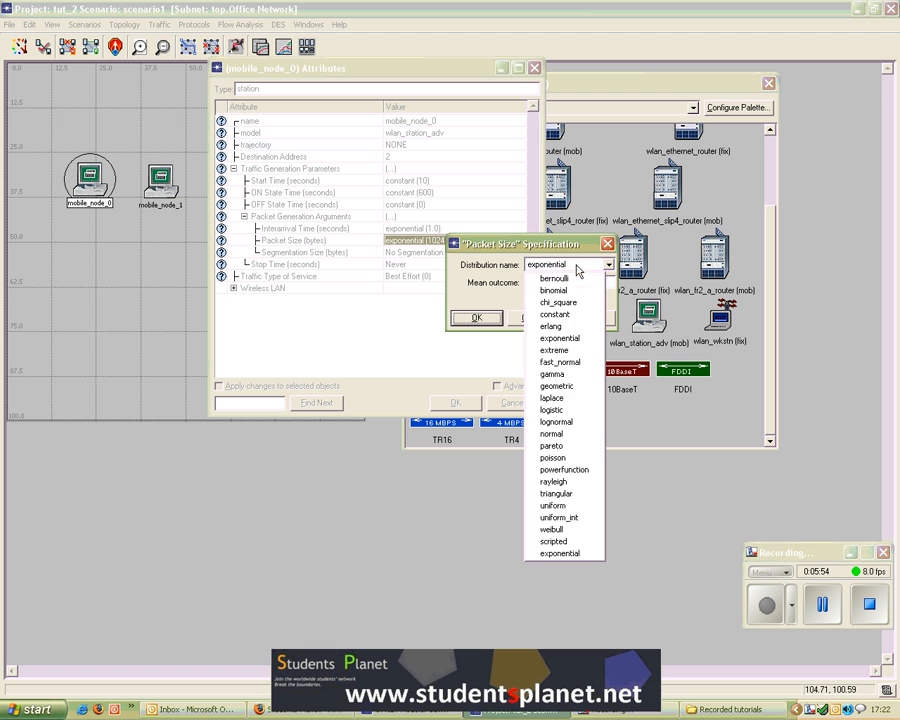
pyautogui.click(552, 314)
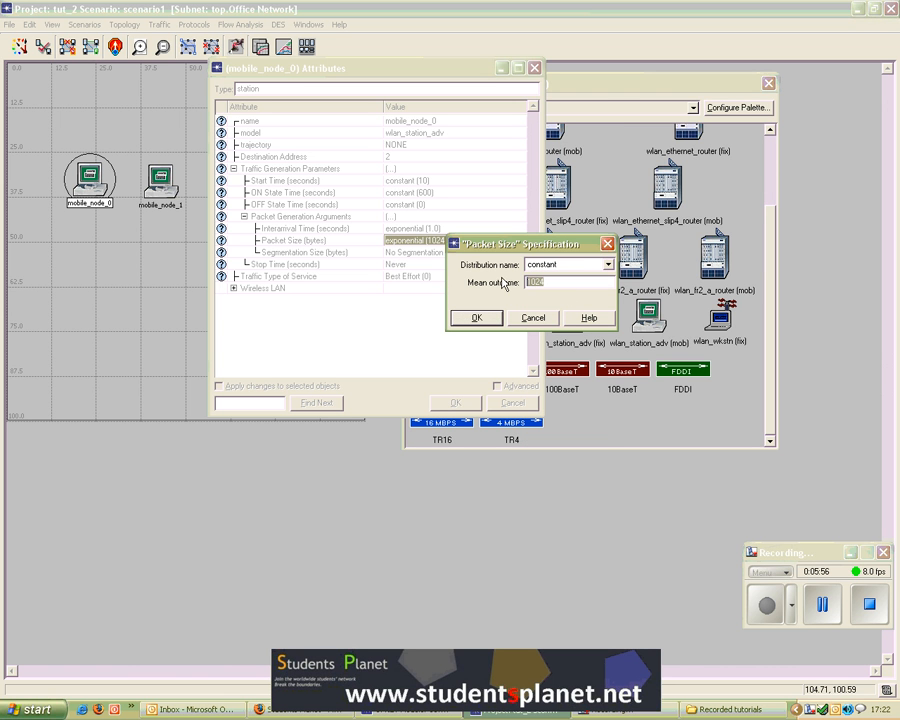
pyautogui.click(477, 317)
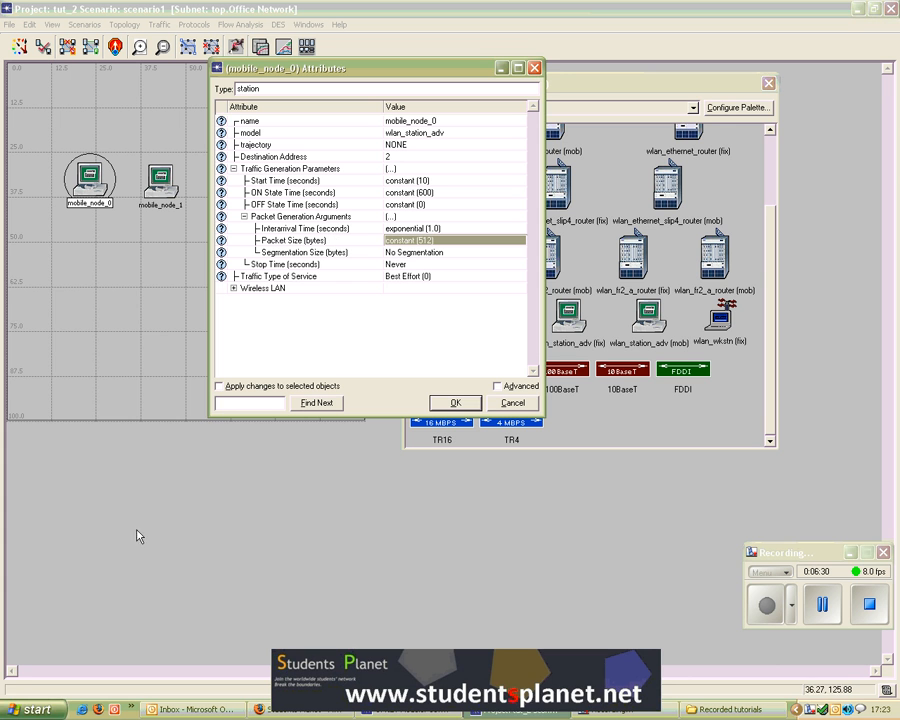
# Step: Launch Calculator through the Run dialog with the command calc
pyautogui.click(30, 710)
pyautogui.click(70, 636)
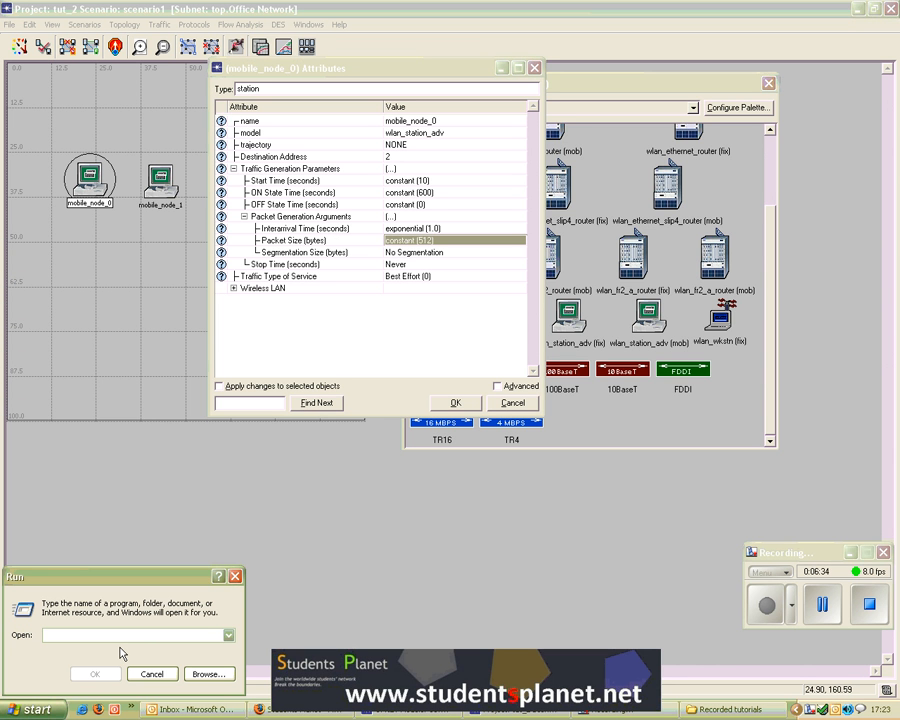
pyautogui.write('calc')
pyautogui.press('Return')
pyautogui.moveTo(219, 33); pyautogui.dragTo(630, 320)
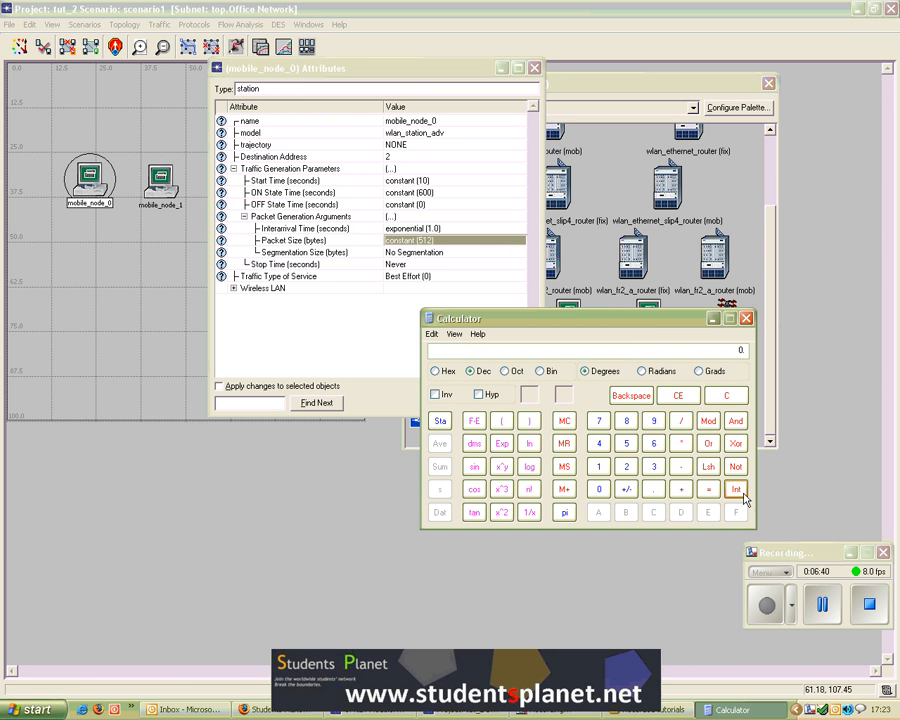
# Step: Work out the packet interarrival time in Calculator from the packet size and data rate, then close Calculator
pyautogui.click(626, 443)
pyautogui.click(599, 466)
pyautogui.click(626, 466)
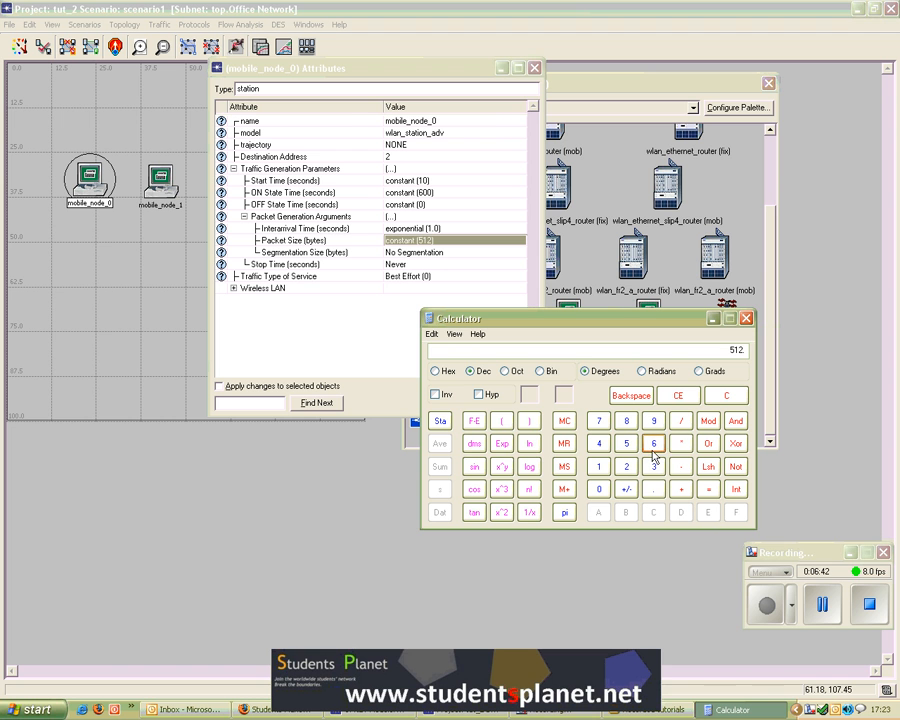
pyautogui.click(681, 420)
pyautogui.click(654, 443)
pyautogui.click(599, 443)
pyautogui.click(709, 489)
pyautogui.click(729, 398)
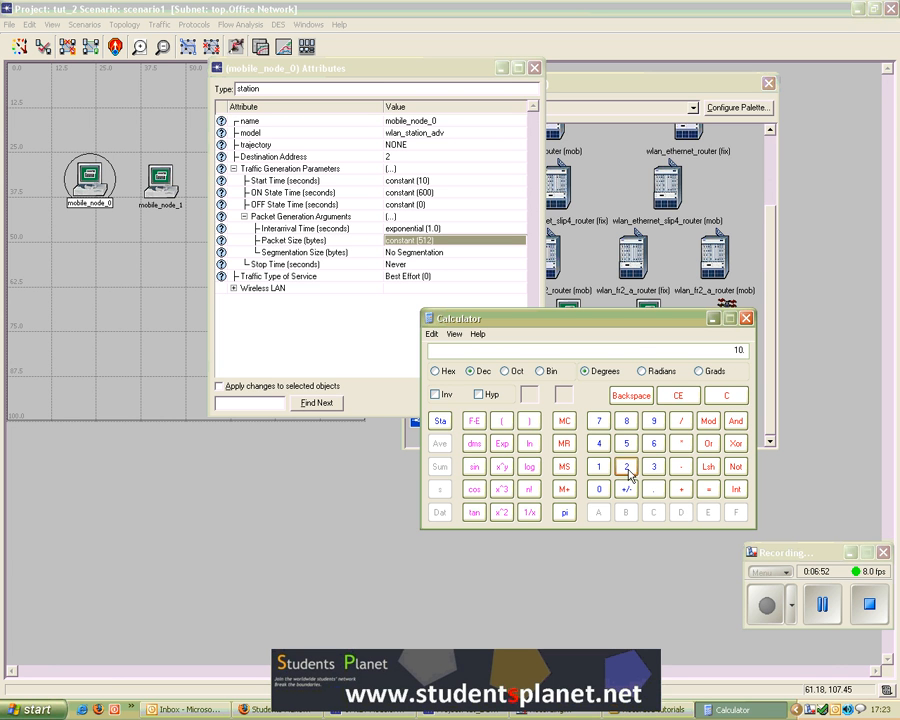
pyautogui.click(626, 470)
pyautogui.click(606, 448)
pyautogui.click(602, 490)
pyautogui.click(602, 490)
pyautogui.click(602, 490)
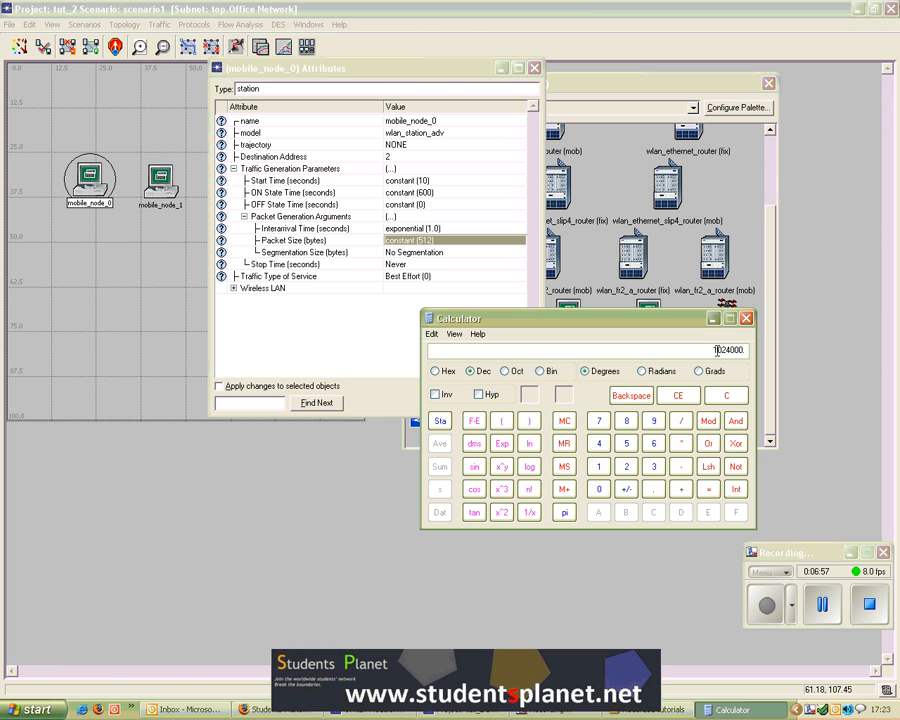
pyautogui.click(681, 420)
pyautogui.click(599, 443)
pyautogui.click(597, 490)
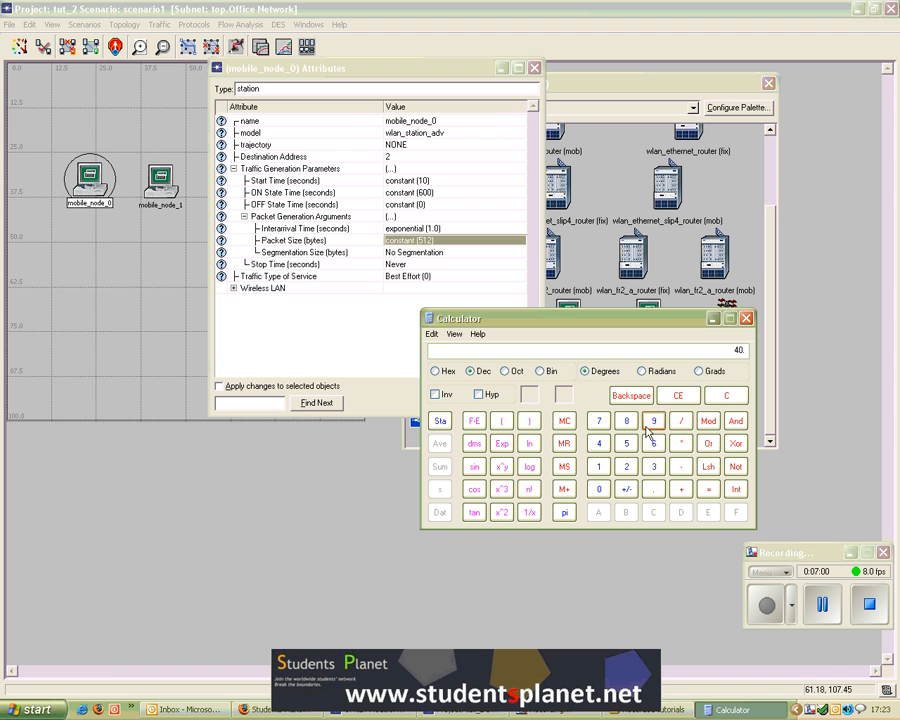
pyautogui.click(598, 489)
pyautogui.click(708, 489)
pyautogui.click(529, 513)
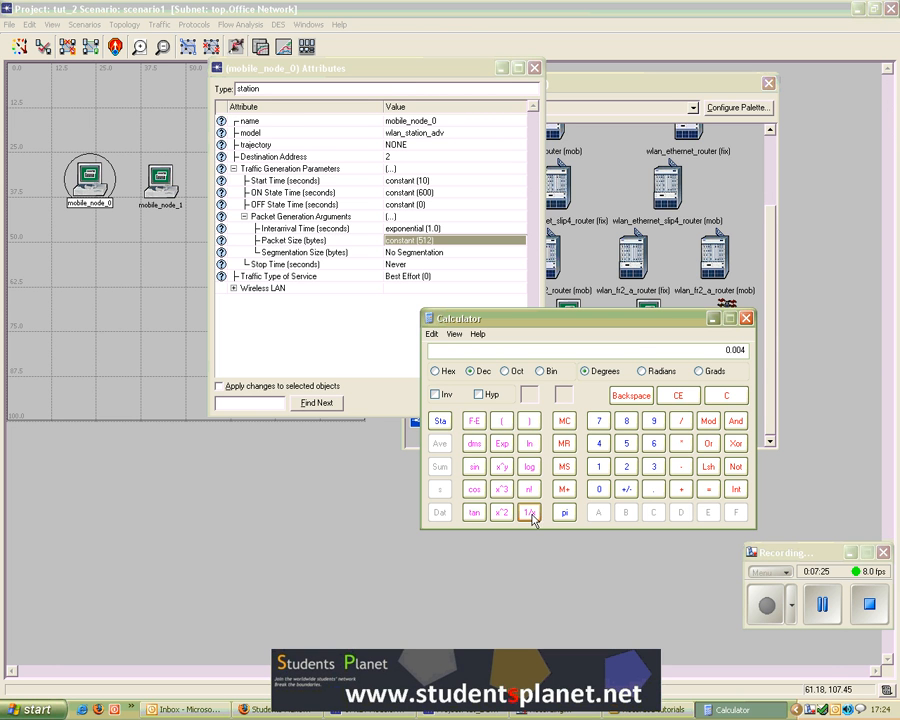
pyautogui.click(746, 319)
# Step: Set Interarrival Time to a constant distribution with mean outcome 0.004
pyautogui.click(440, 228)
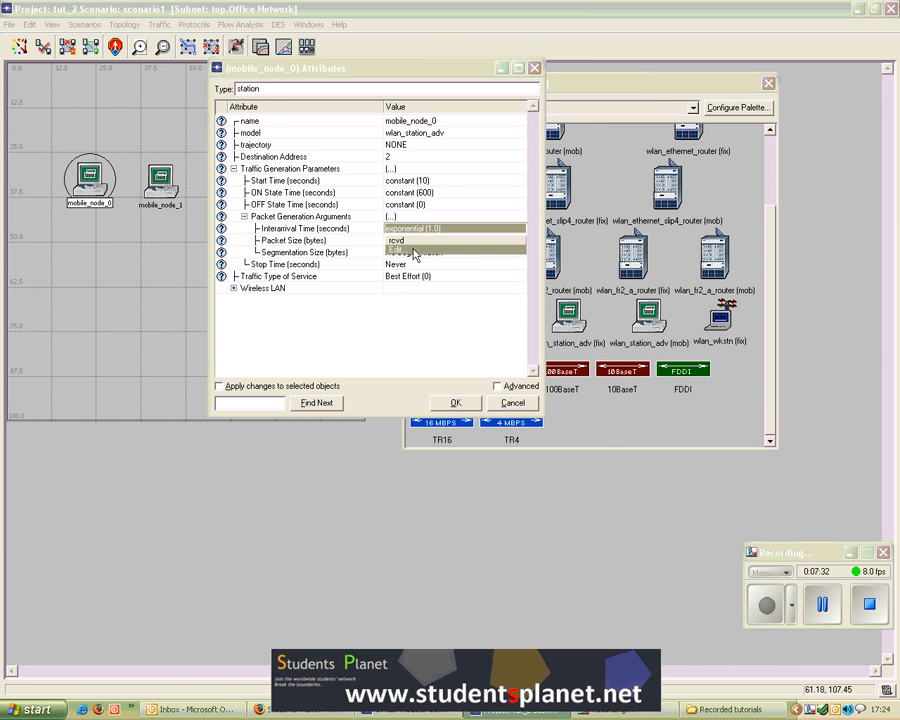
pyautogui.click(414, 253)
pyautogui.click(578, 265)
pyautogui.click(579, 318)
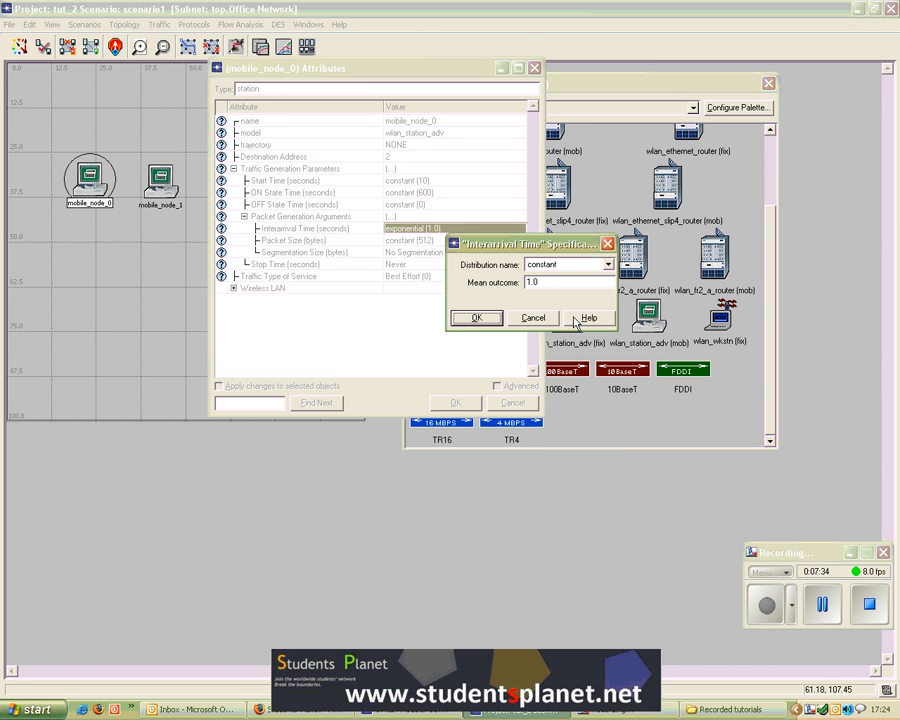
pyautogui.click(545, 282)
pyautogui.moveTo(545, 282); pyautogui.dragTo(491, 279)
pyautogui.write('0')
pyautogui.click(477, 317)
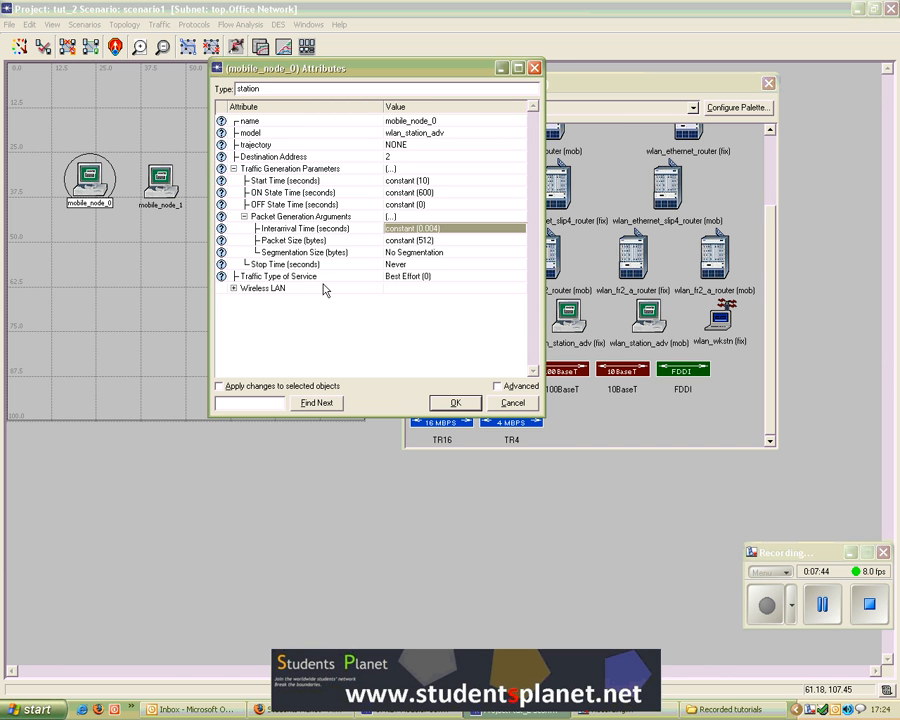
# Step: Expand Wireless LAN and set mobile_node_0's Wireless LAN MAC Address to 1
pyautogui.click(414, 277)
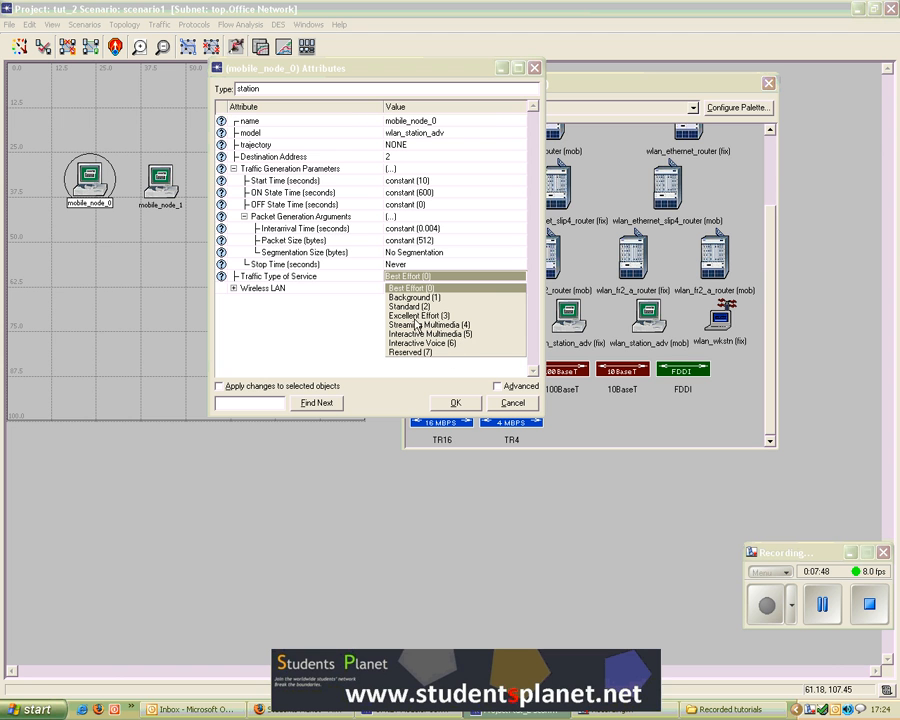
pyautogui.click(416, 385)
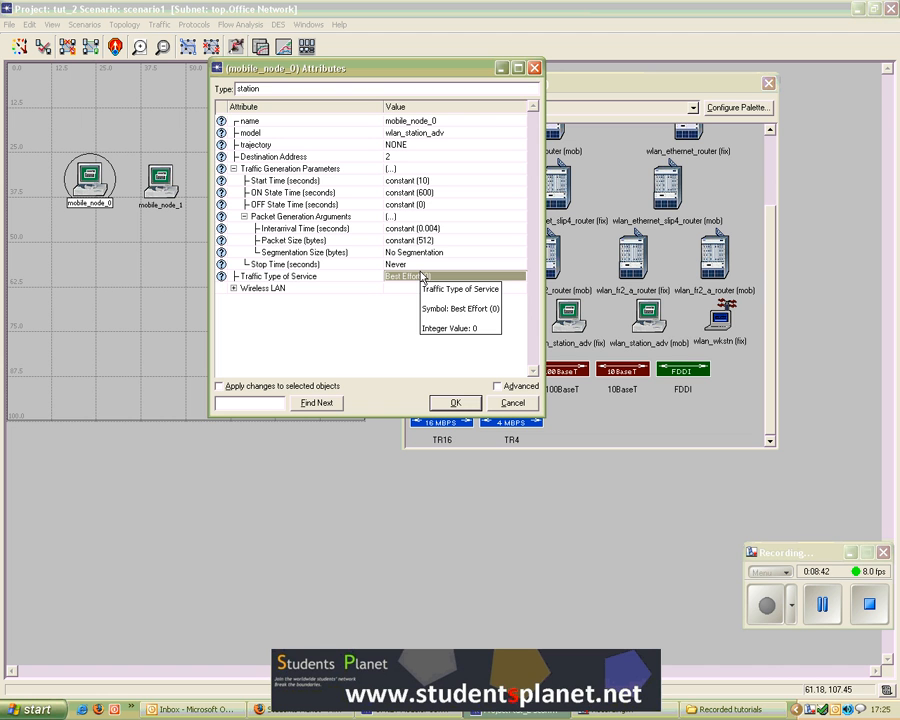
pyautogui.click(832, 606)
pyautogui.click(765, 608)
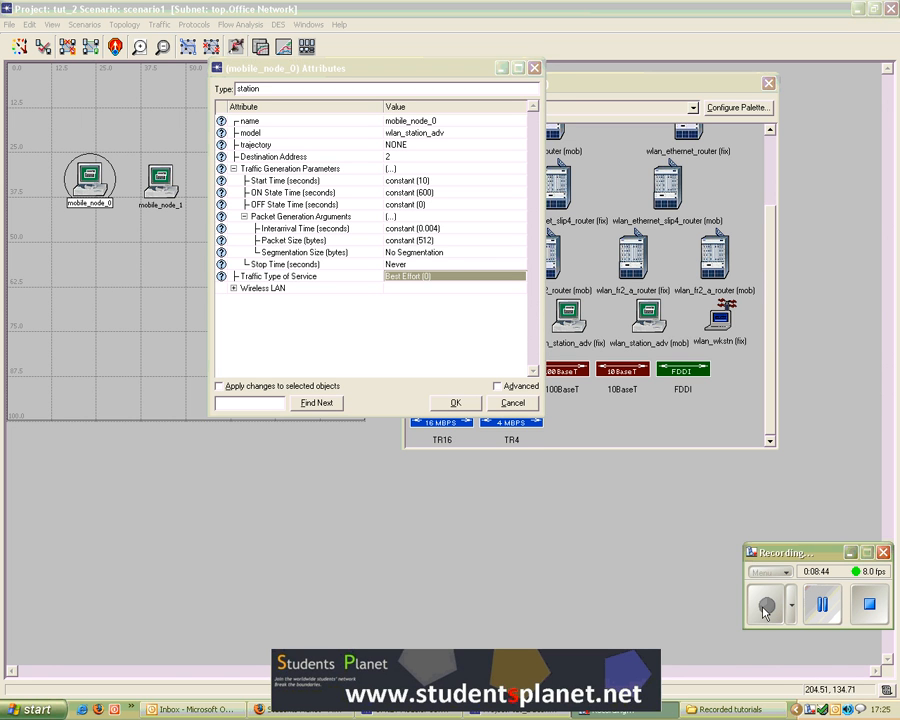
pyautogui.click(233, 288)
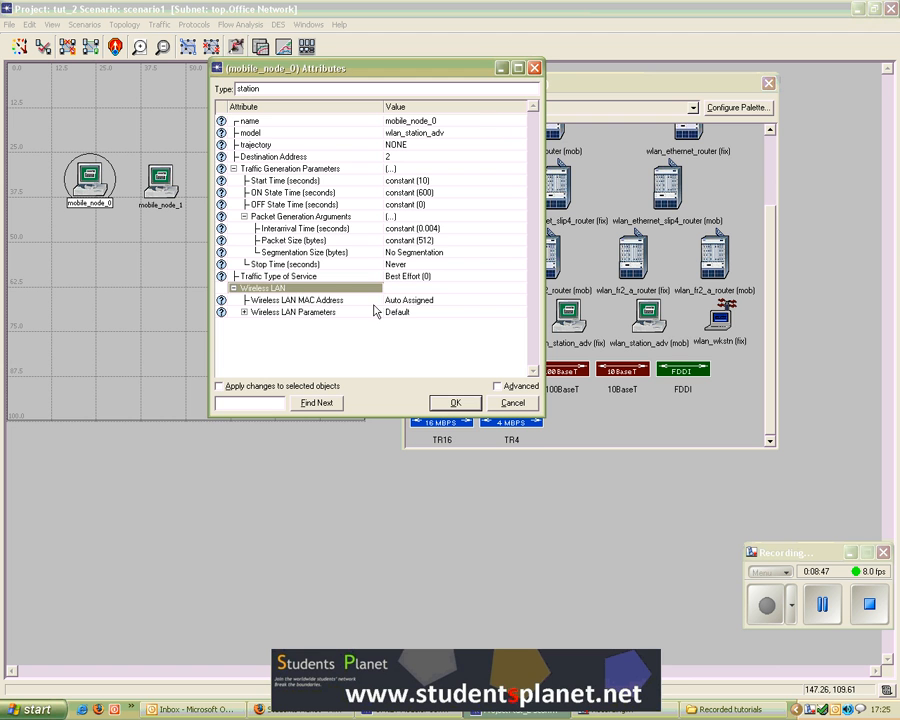
pyautogui.click(415, 301)
pyautogui.click(414, 310)
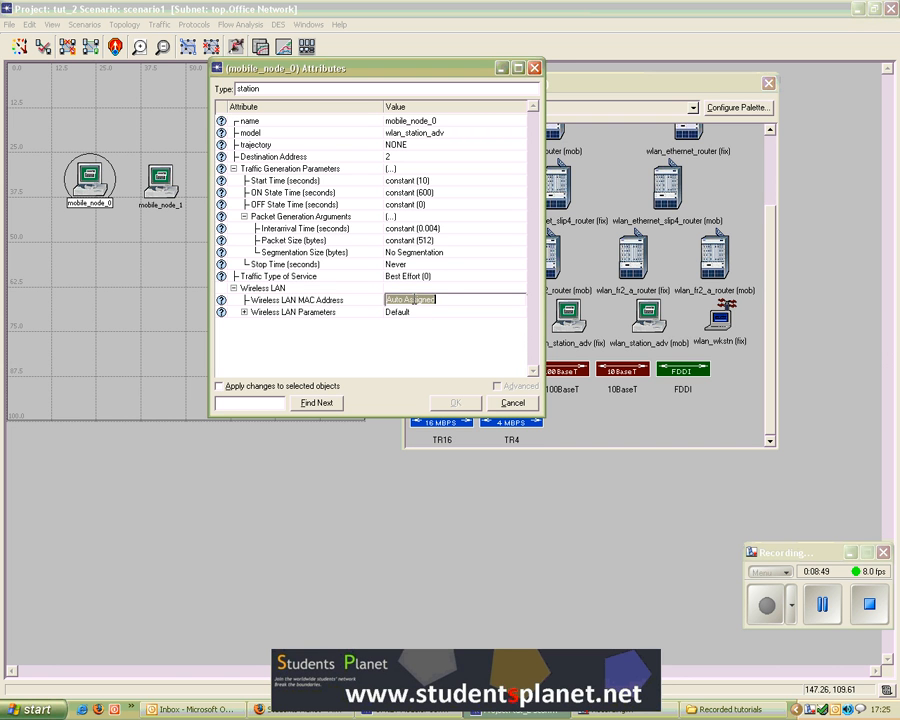
pyautogui.write('1')
pyautogui.click(466, 335)
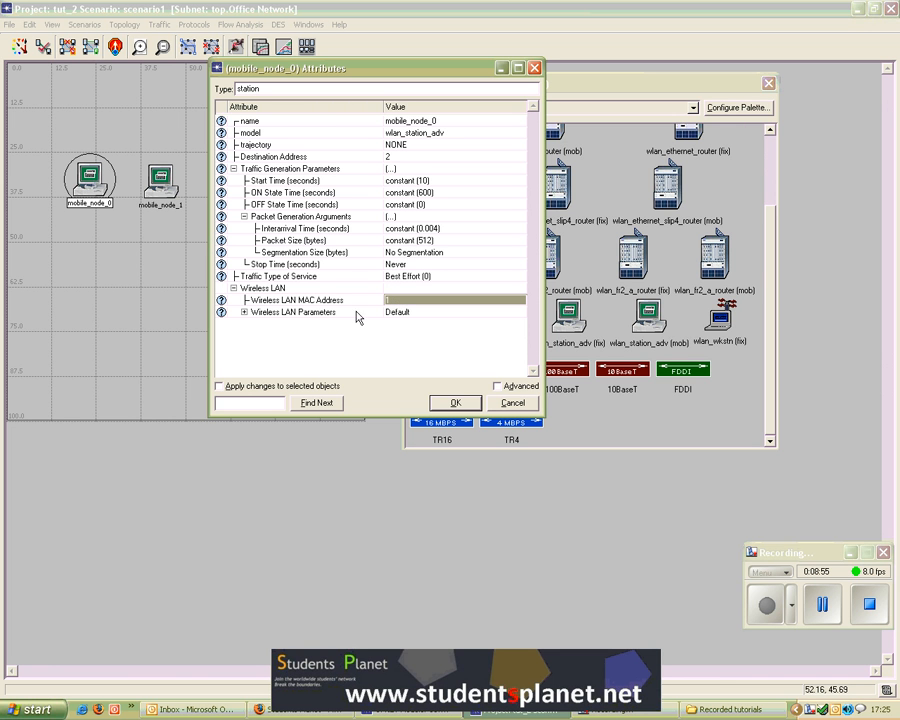
# Step: Expand Wireless LAN Parameters, enlarge the attributes dialog to review them, and apply mobile_node_0's attributes
pyautogui.click(244, 313)
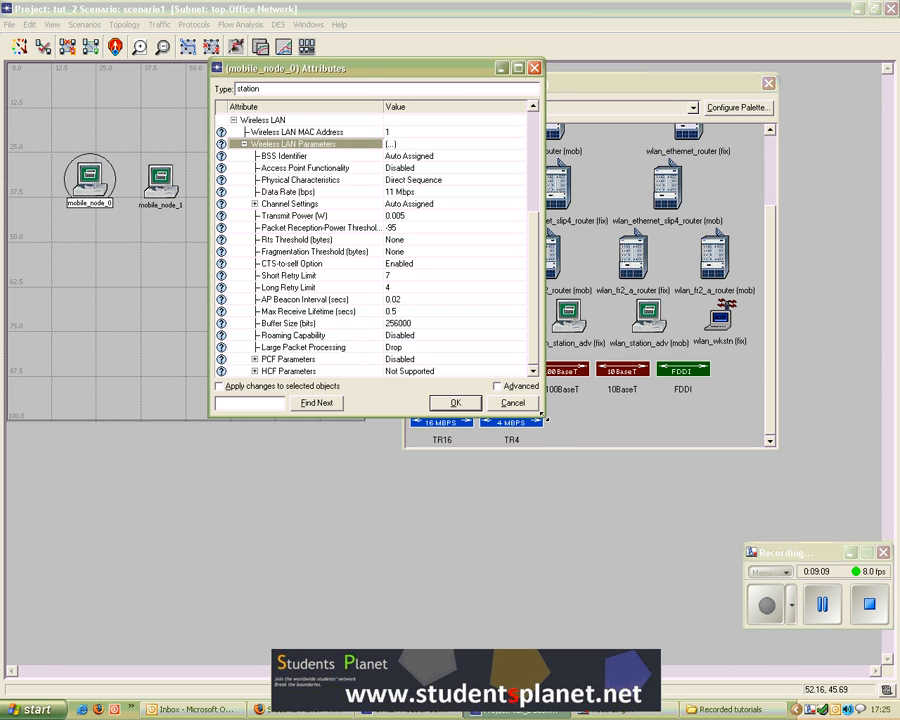
pyautogui.moveTo(543, 416); pyautogui.dragTo(647, 538)
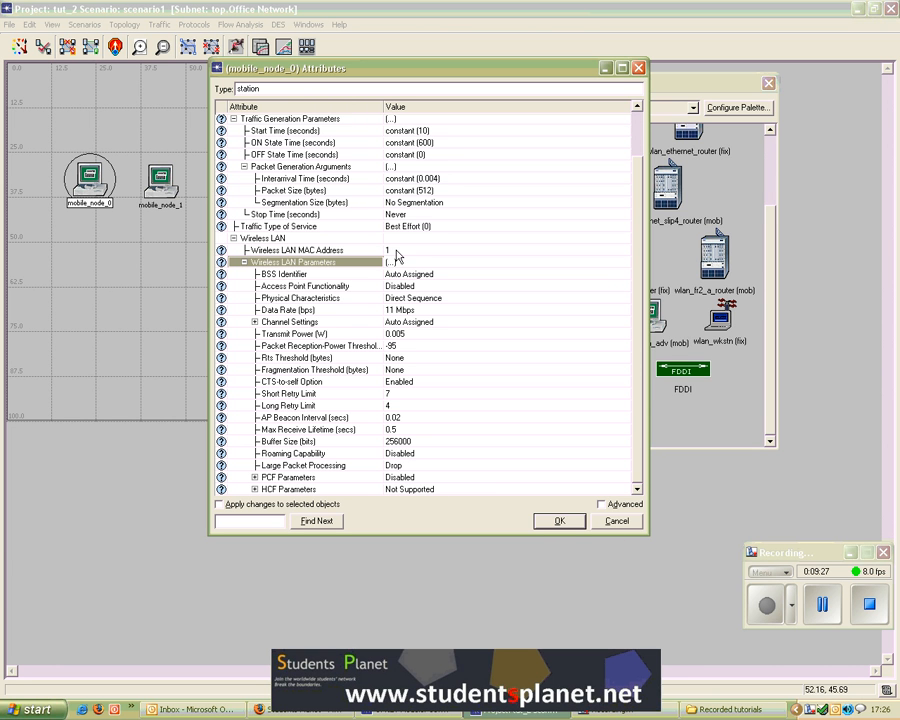
pyautogui.click(562, 520)
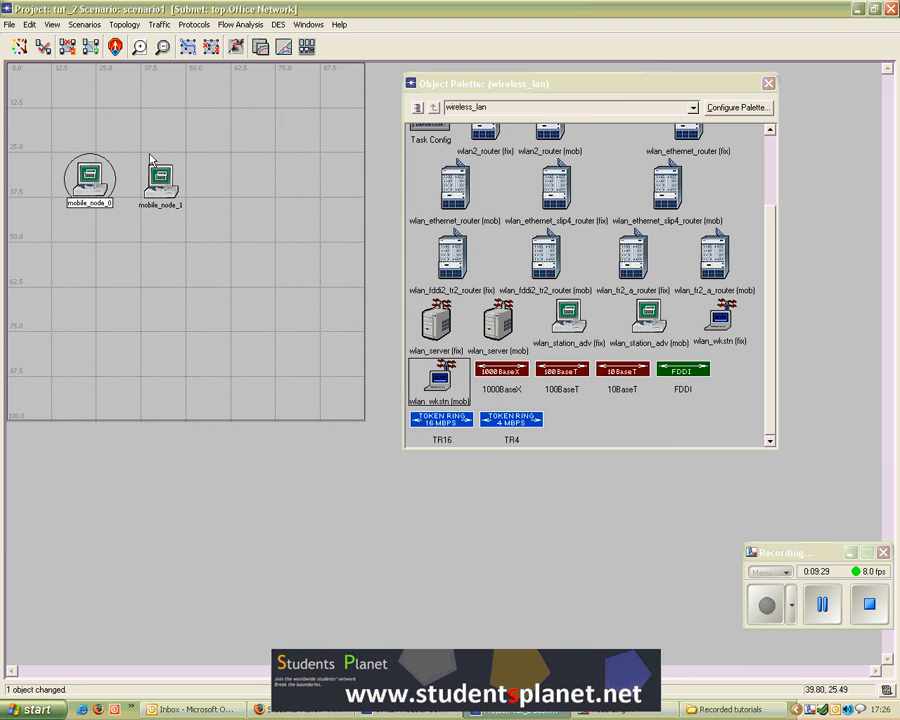
# Step: Open mobile_node_1's attributes, set its Wireless LAN MAC Address to 2, and apply
pyautogui.rightClick(158, 178)
pyautogui.click(178, 194)
pyautogui.moveTo(276, 186); pyautogui.dragTo(322, 114)
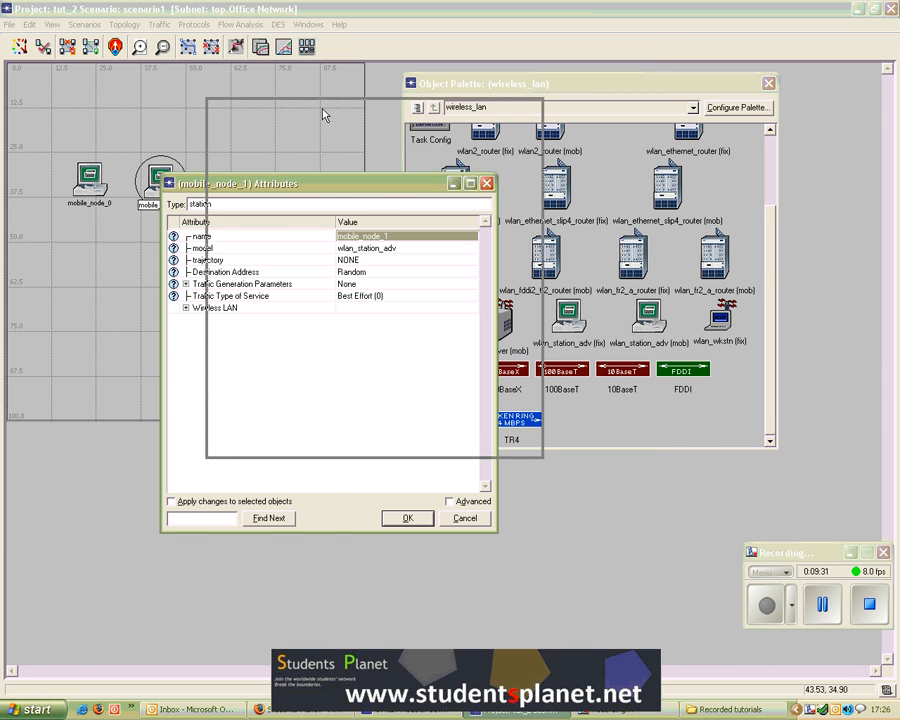
pyautogui.click(231, 232)
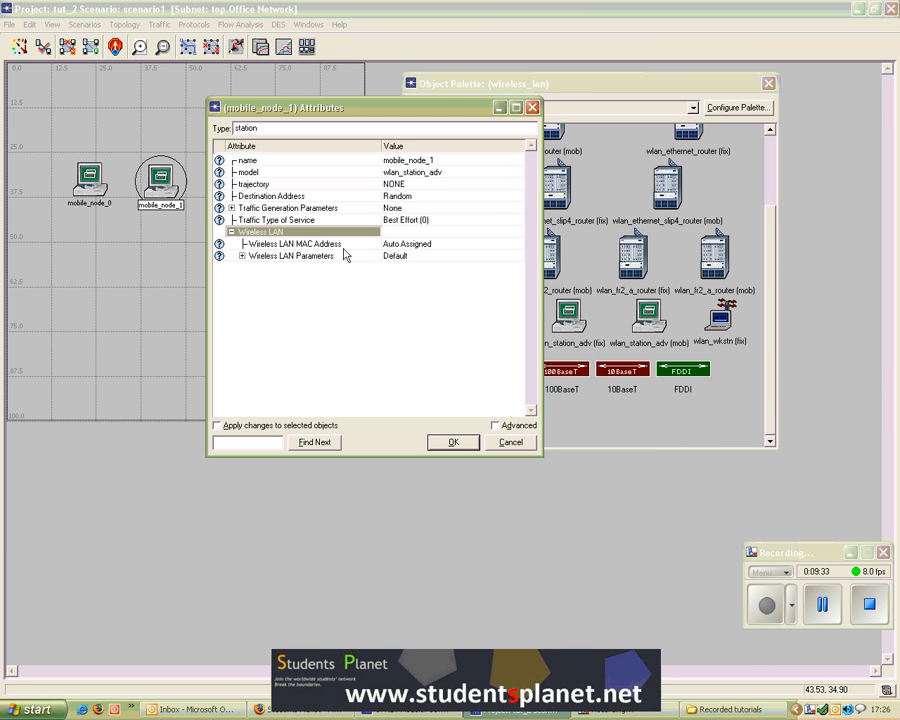
pyautogui.click(405, 243)
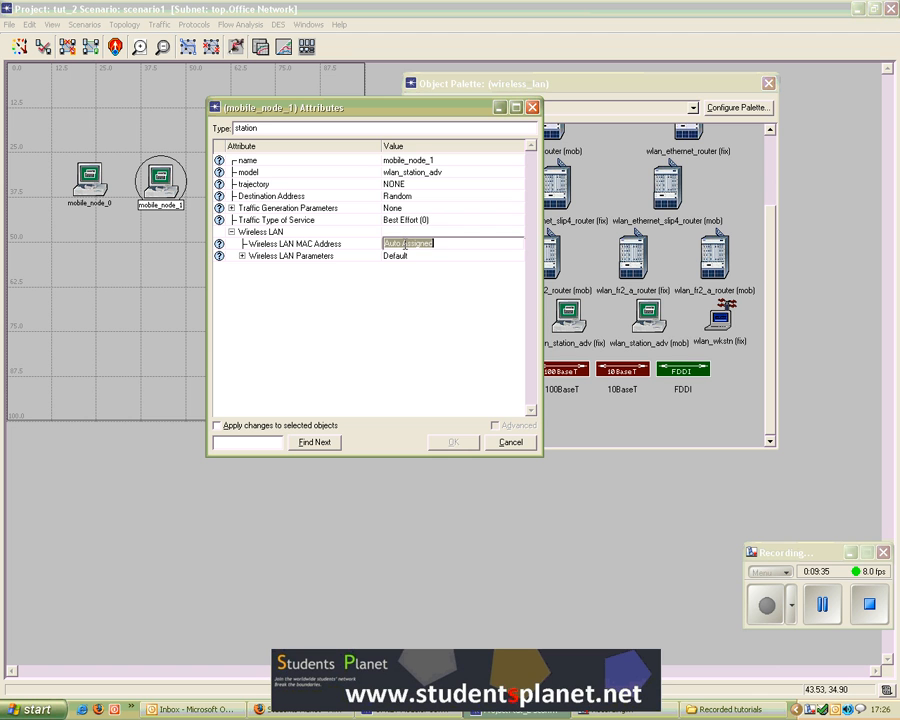
pyautogui.write('2')
pyautogui.press('Return')
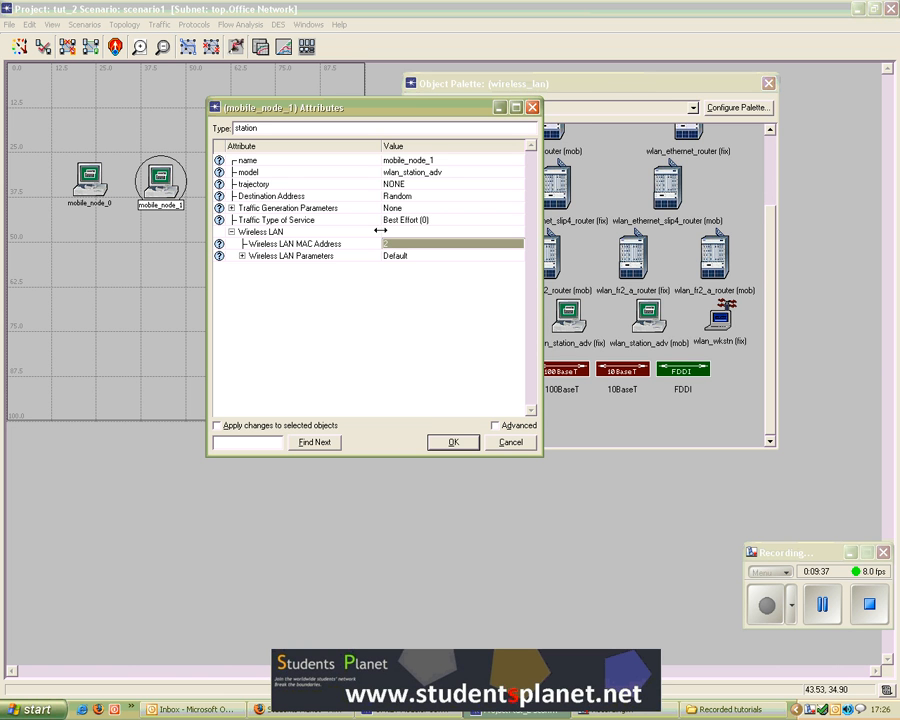
pyautogui.click(453, 443)
# Step: Reopen mobile_node_0's attributes to check them and close the dialog
pyautogui.rightClick(88, 177)
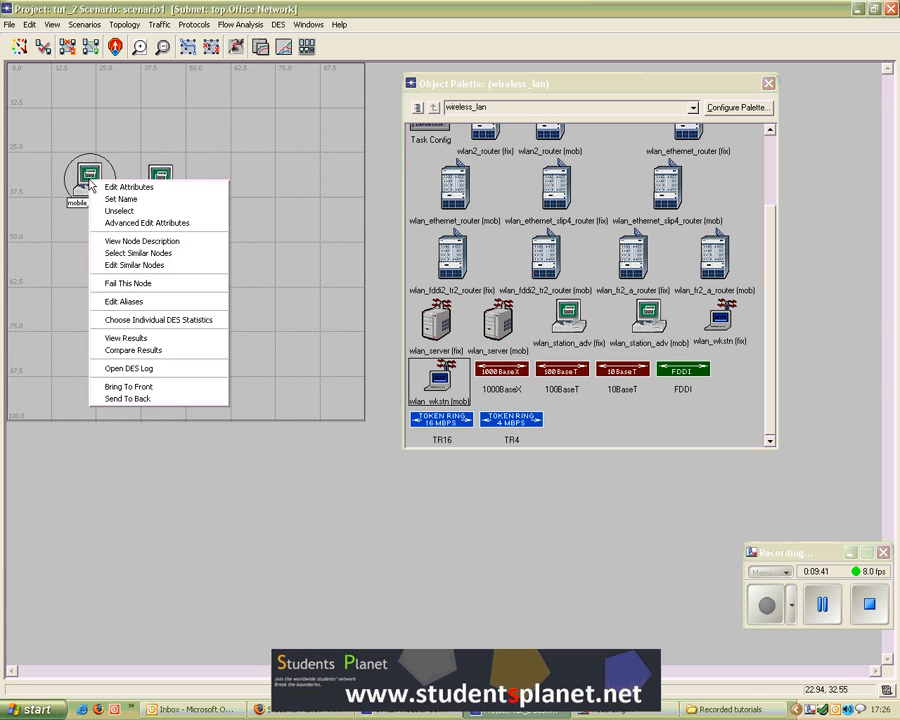
pyautogui.click(128, 187)
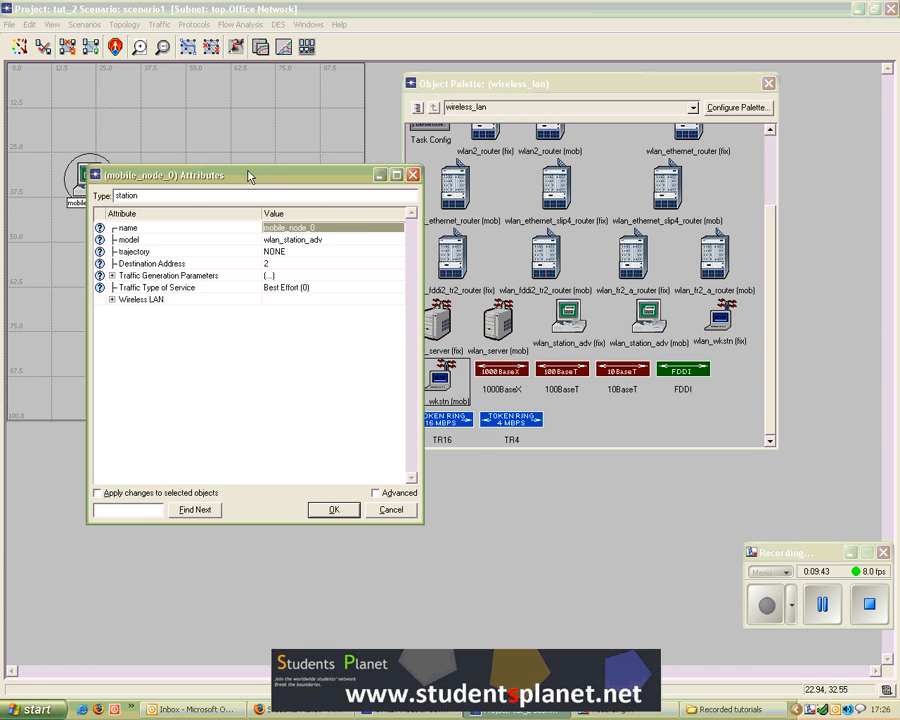
pyautogui.moveTo(250, 177); pyautogui.dragTo(310, 133)
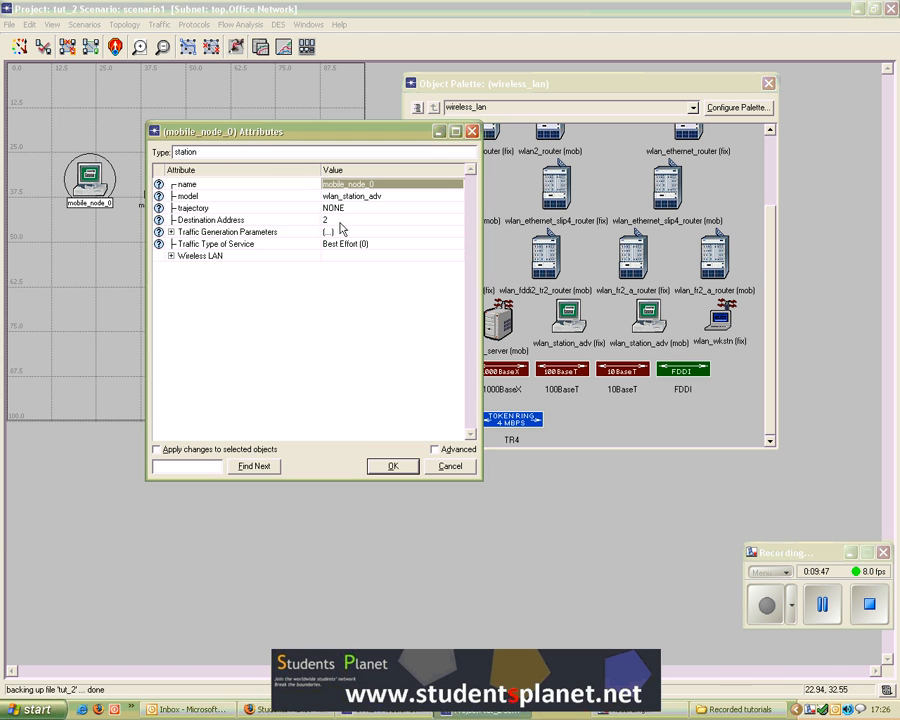
pyautogui.click(406, 468)
pyautogui.click(135, 249)
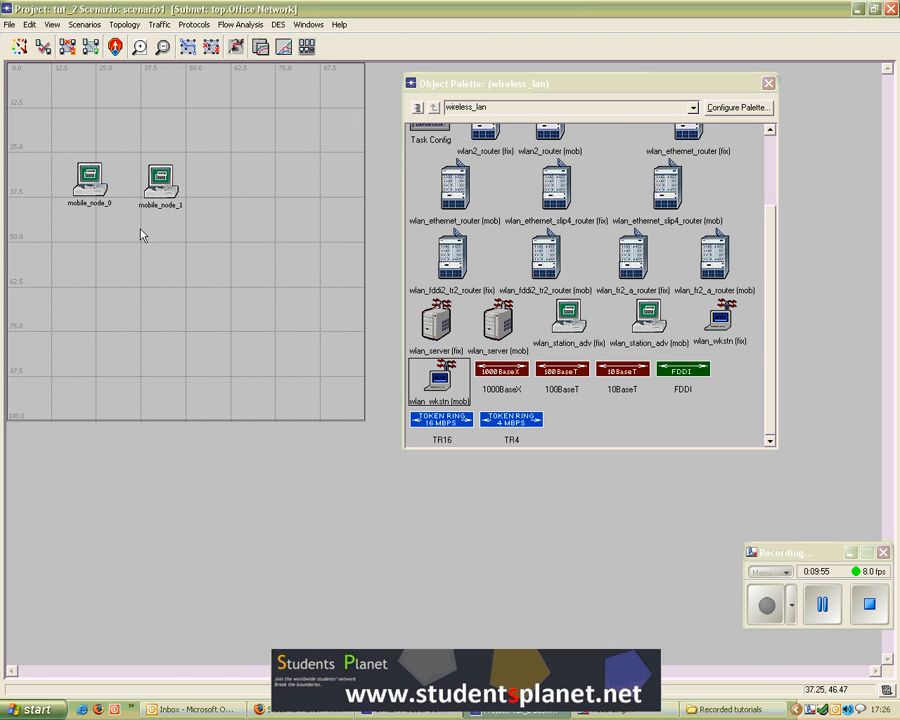
# Step: Open mobile_node_0's individual DES statistics and select the Wireless Lan Load (bits/sec) statistic
pyautogui.rightClick(91, 184)
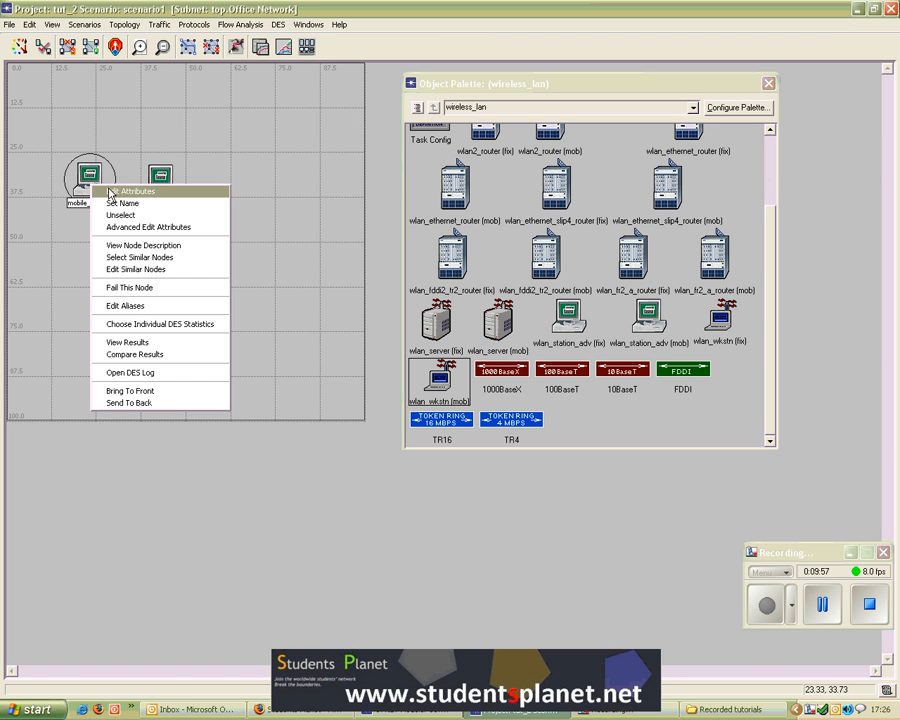
pyautogui.click(160, 324)
pyautogui.moveTo(218, 177); pyautogui.dragTo(320, 145)
pyautogui.doubleClick(252, 202)
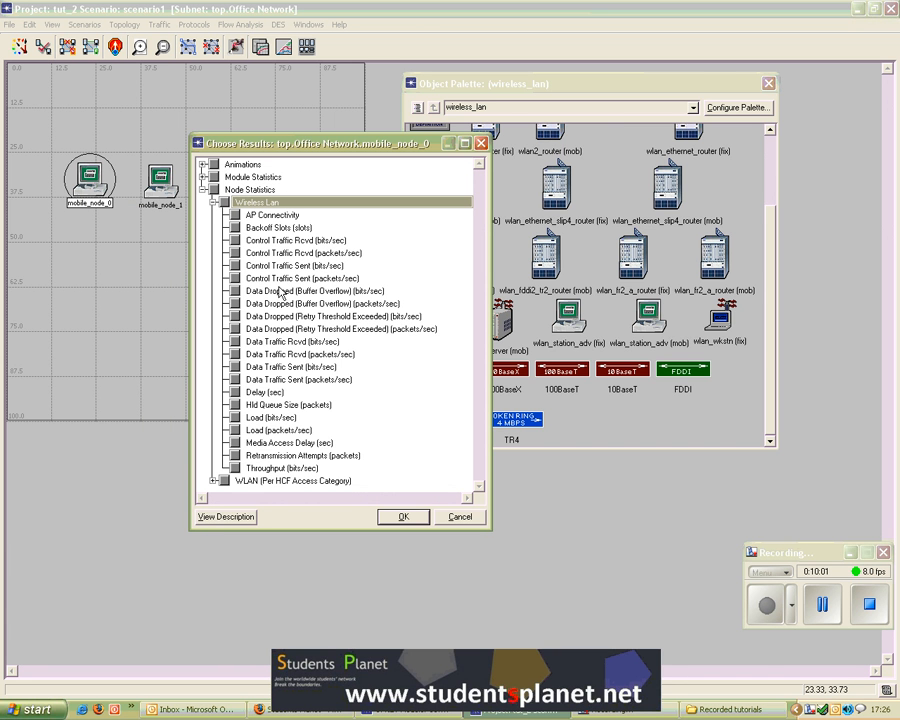
pyautogui.click(236, 419)
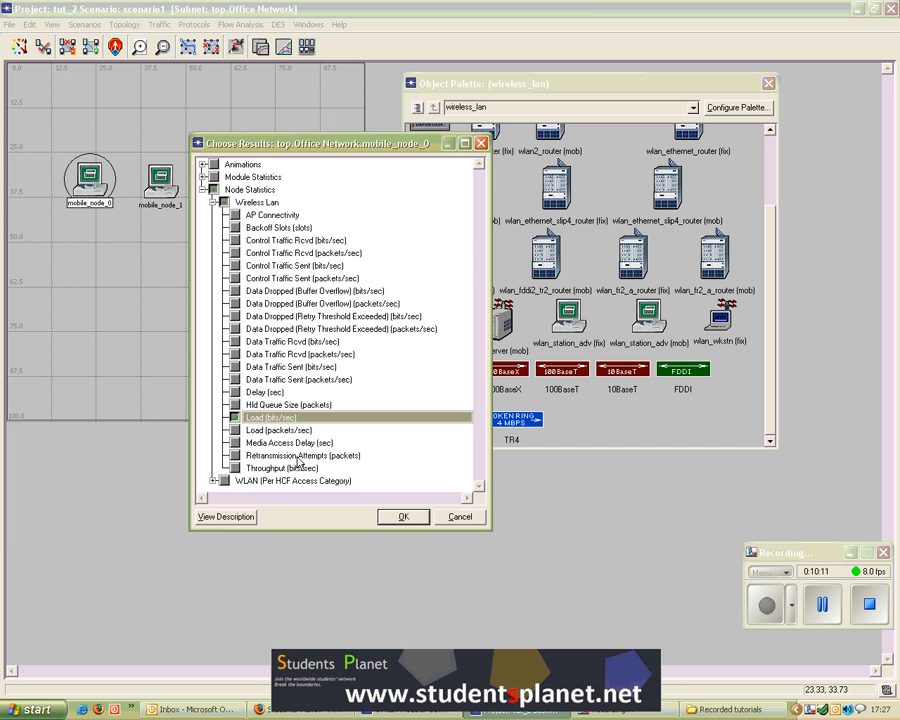
# Step: Read the description of the Load (bits/sec) statistic, close it, and confirm the statistics selection
pyautogui.click(245, 517)
pyautogui.moveTo(663, 129); pyautogui.dragTo(680, 130)
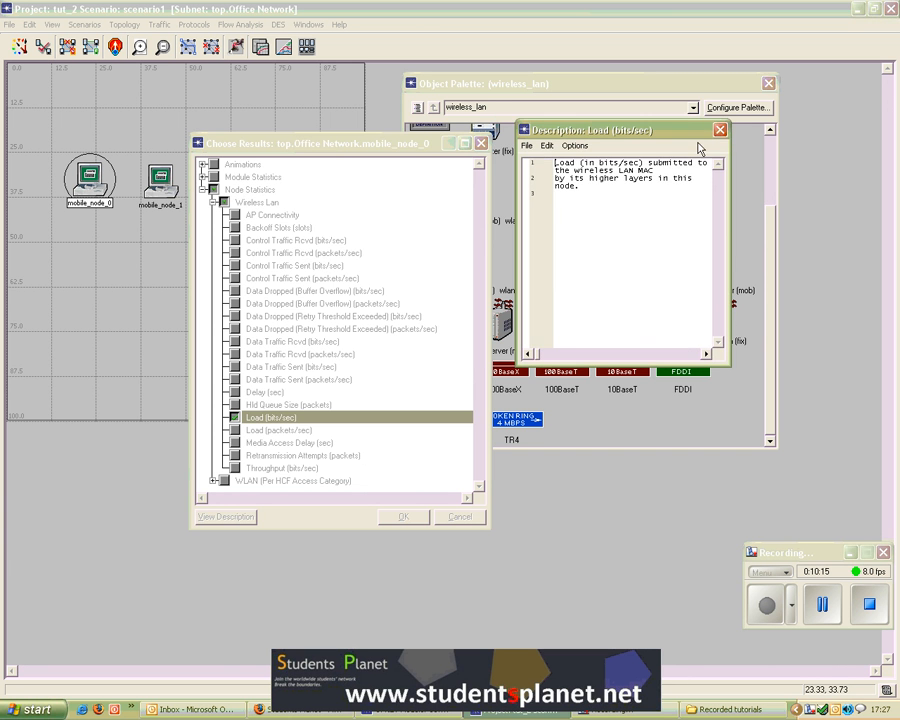
pyautogui.click(720, 130)
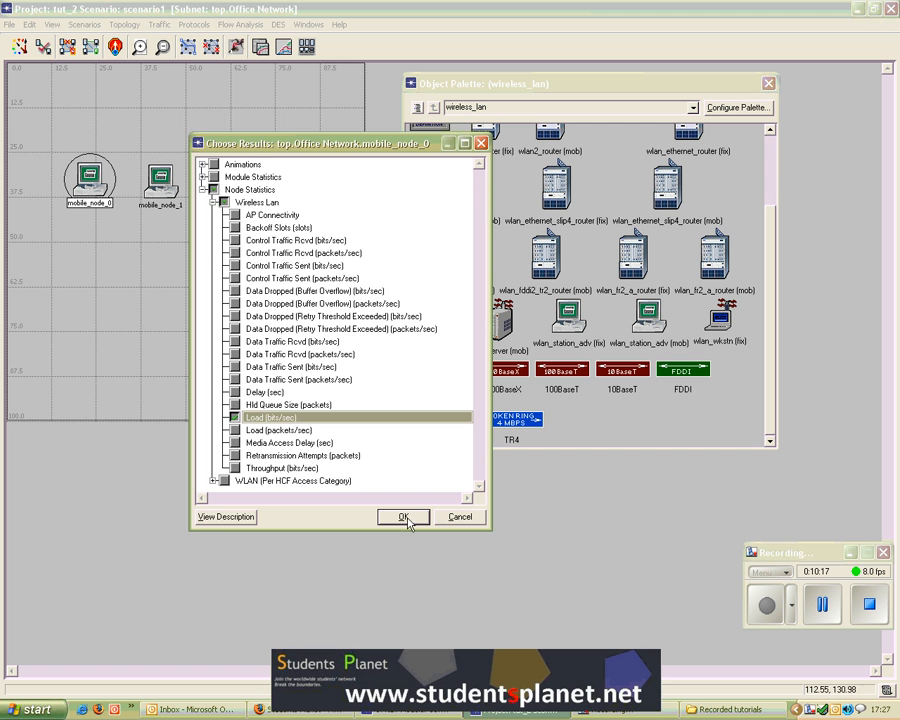
pyautogui.click(406, 519)
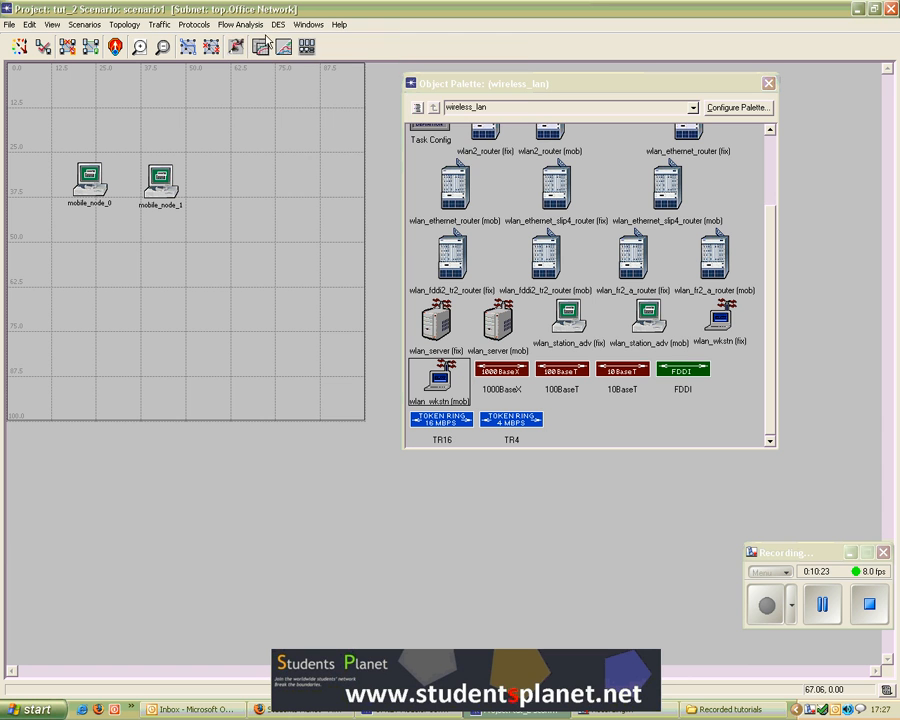
# Step: Configure the discrete event simulation duration to 10 minutes, run it, and close the simulation sequence window
pyautogui.click(277, 24)
pyautogui.click(277, 22)
pyautogui.click(277, 21)
pyautogui.click(299, 8)
pyautogui.click(235, 47)
pyautogui.click(348, 221)
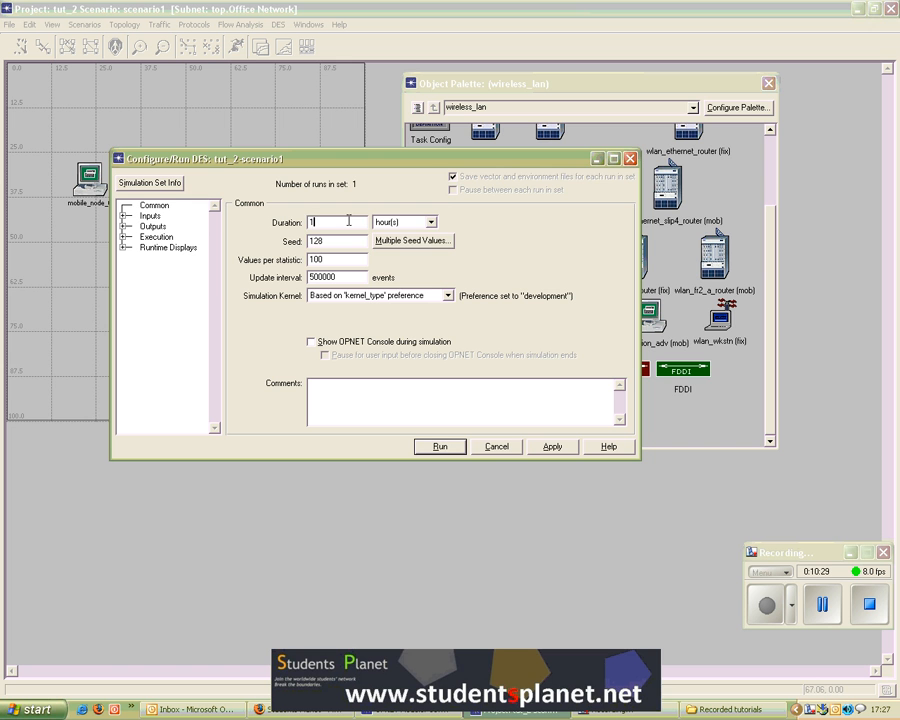
pyautogui.click(431, 224)
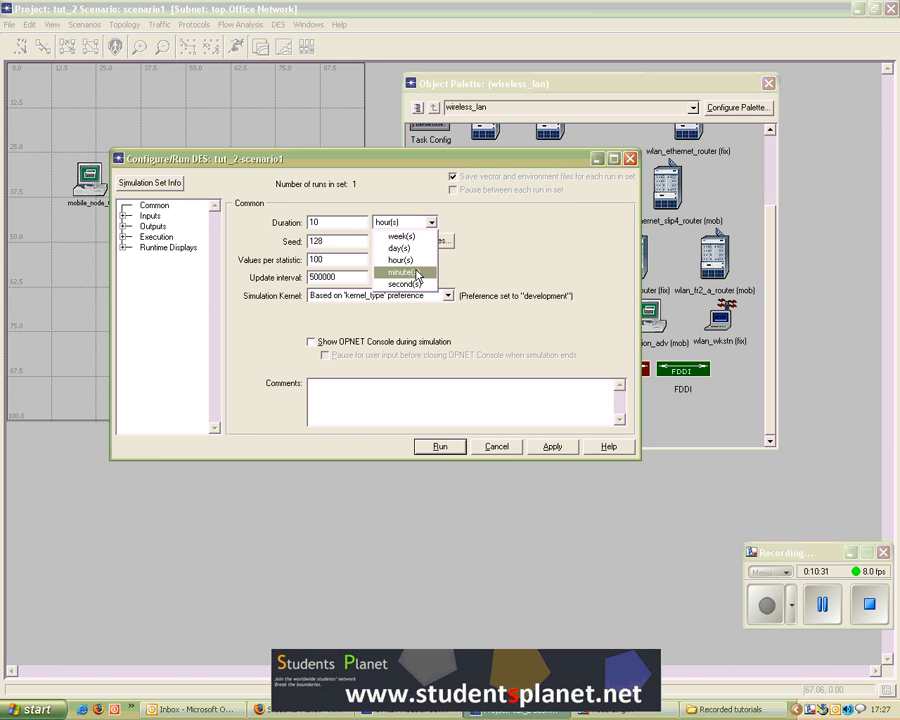
pyautogui.click(417, 273)
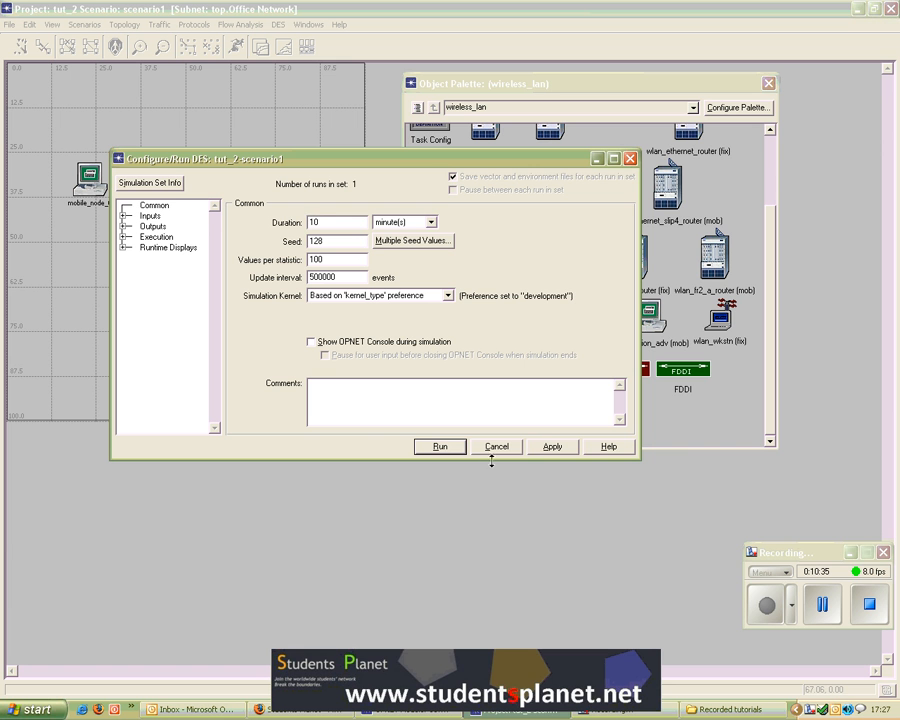
pyautogui.click(441, 448)
pyautogui.click(441, 448)
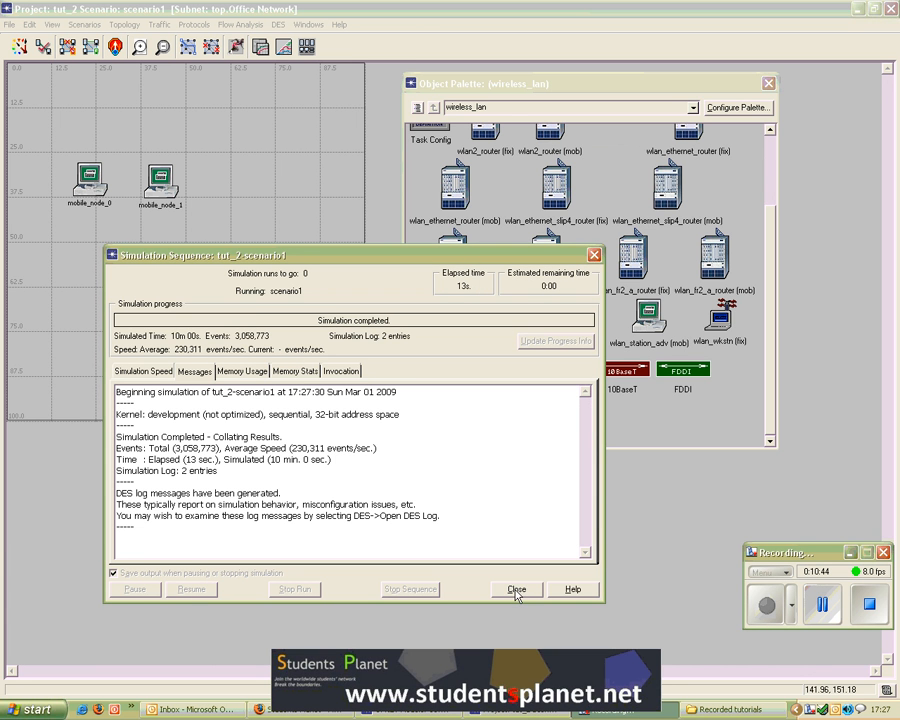
pyautogui.click(516, 590)
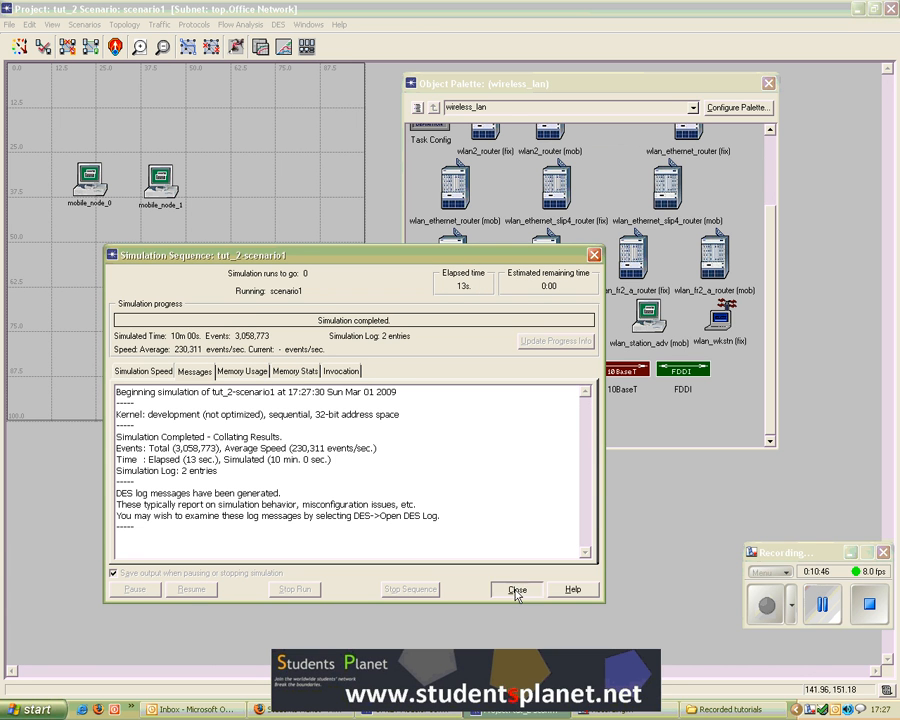
# Step: Open the results viewer and show mobile_node_0's Wireless Lan Load (bits/sec) graph in a new panel
pyautogui.click(267, 58)
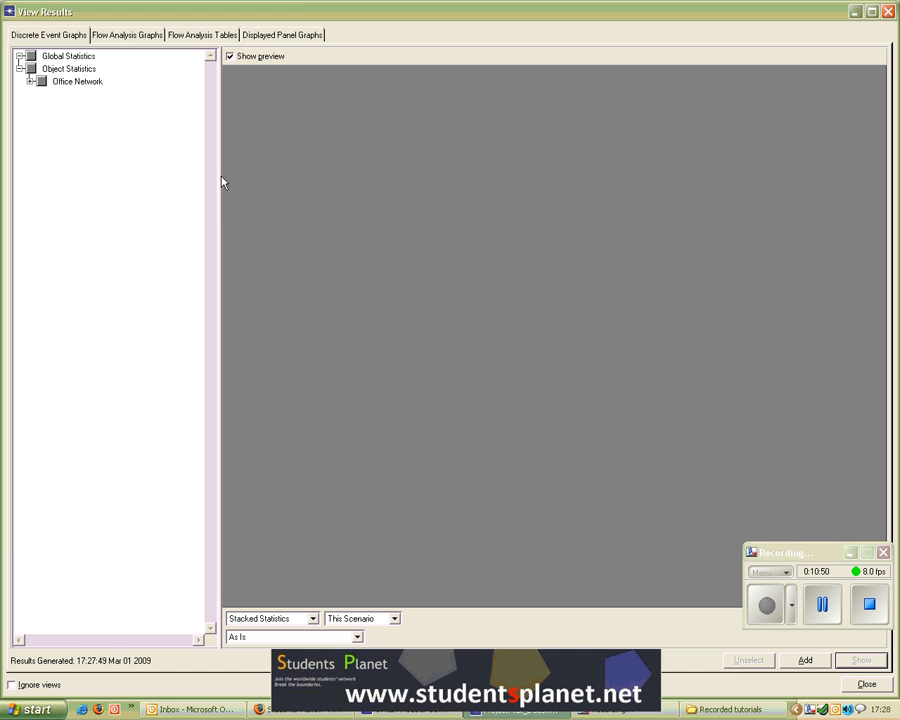
pyautogui.click(30, 81)
pyautogui.click(41, 94)
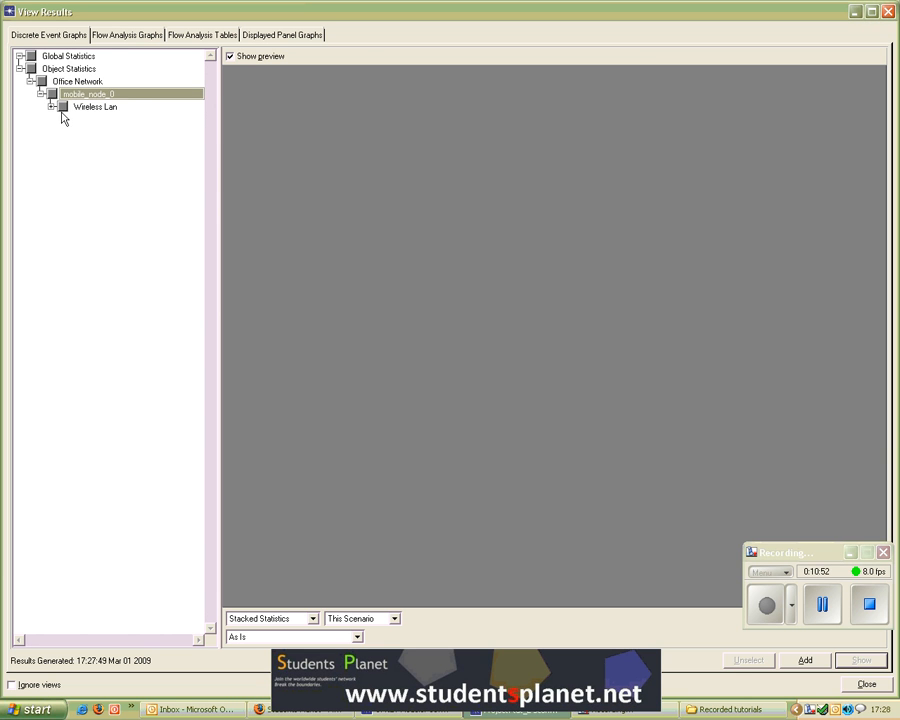
pyautogui.click(52, 106)
pyautogui.click(73, 119)
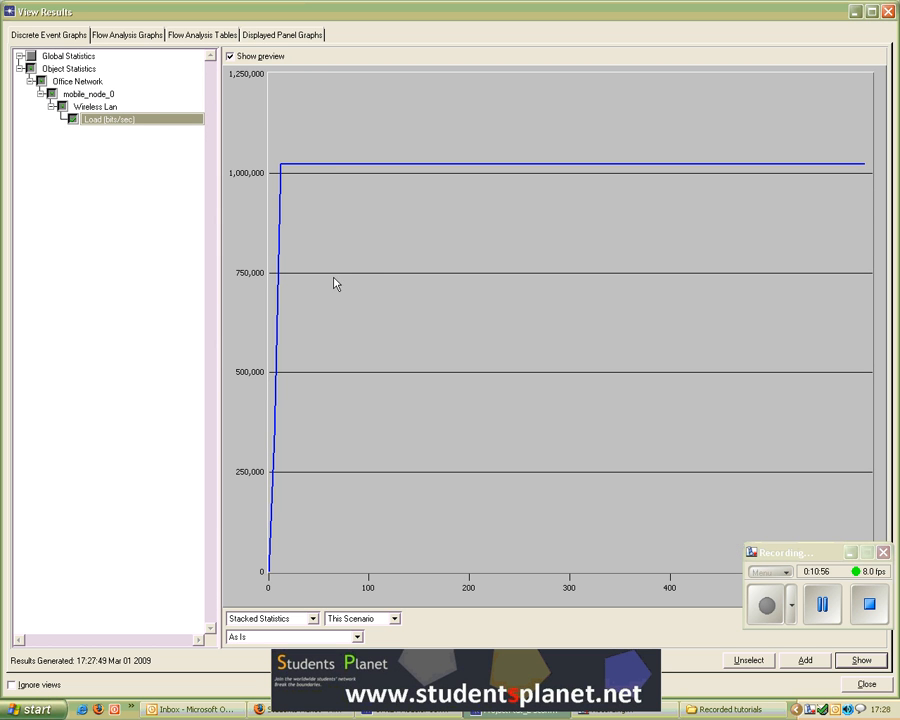
pyautogui.click(858, 662)
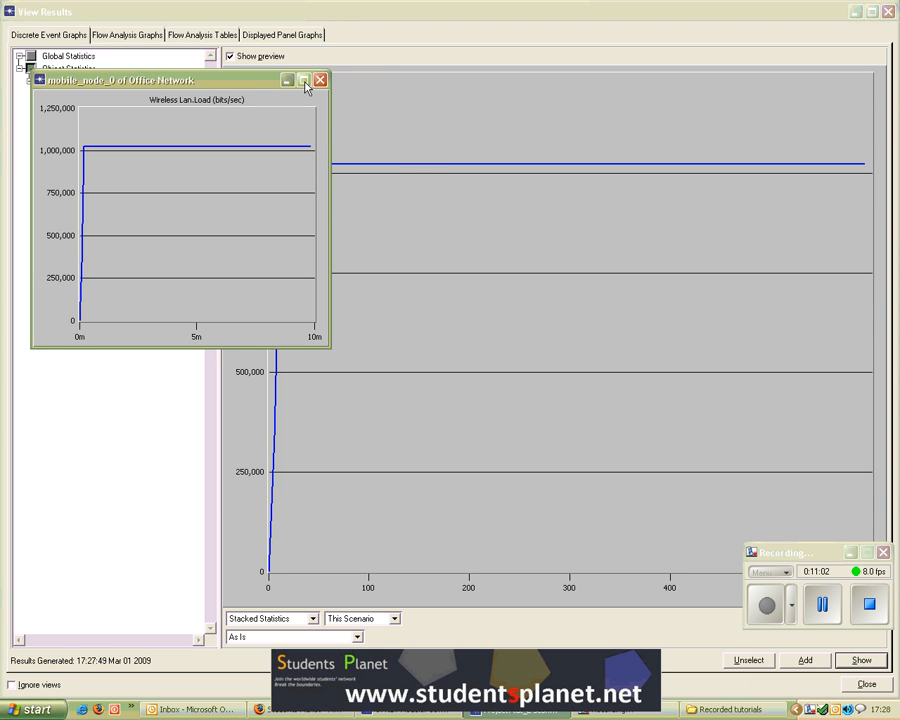
# Step: Move the Load graph panel, then close and permanently delete it
pyautogui.moveTo(267, 83); pyautogui.dragTo(352, 96)
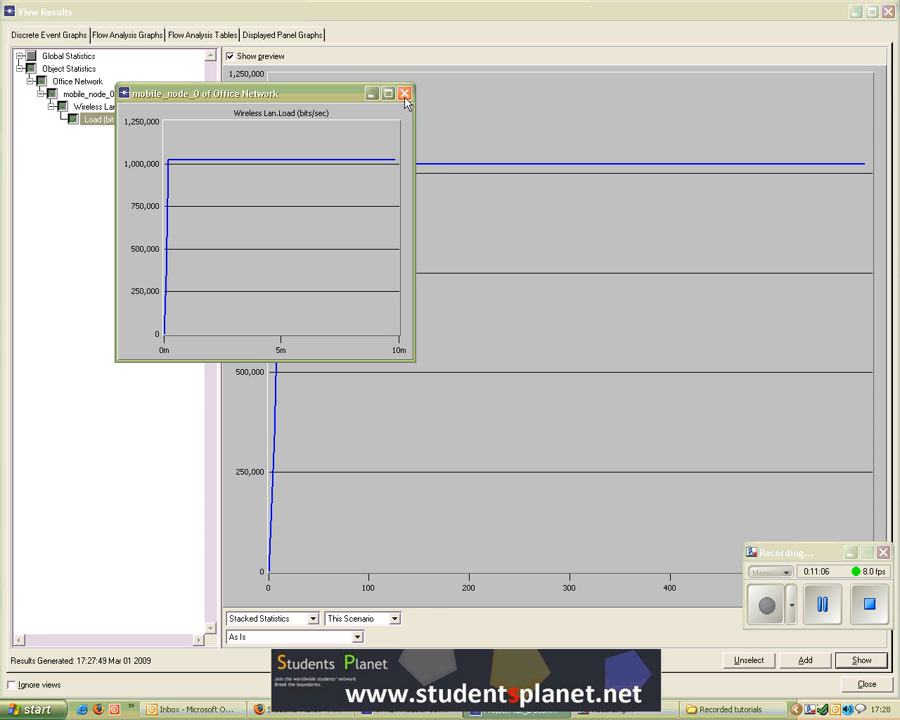
pyautogui.click(404, 94)
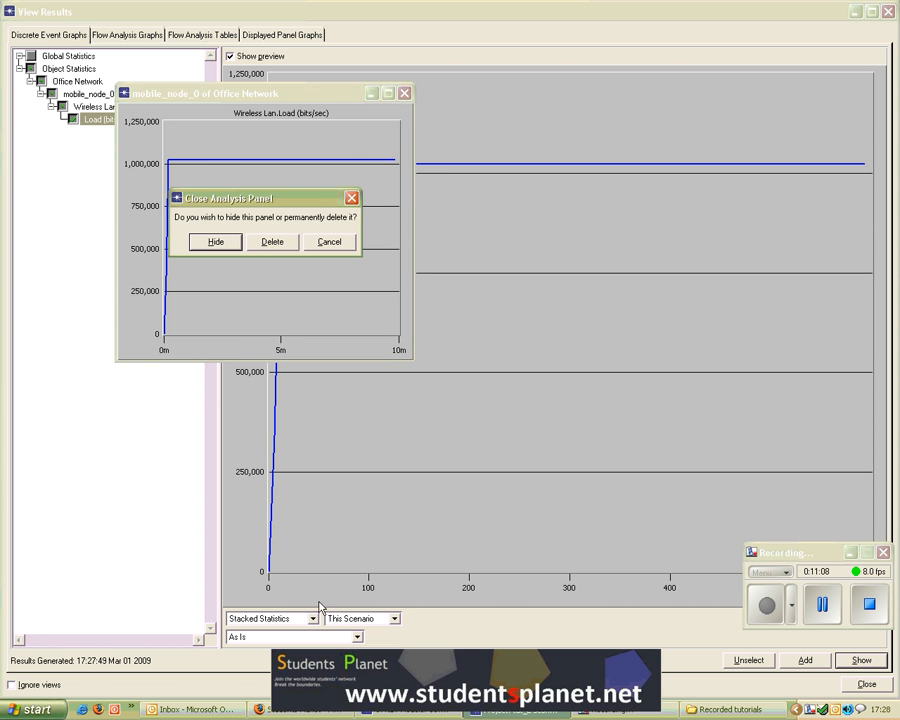
pyautogui.click(288, 242)
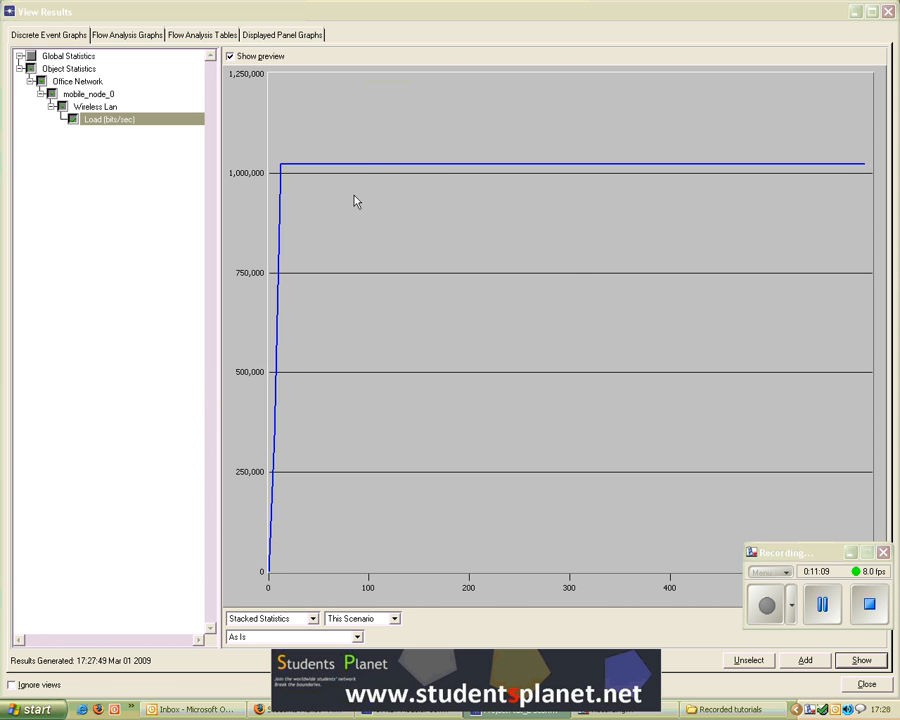
# Step: Close the results viewer and the object palette
pyautogui.click(887, 12)
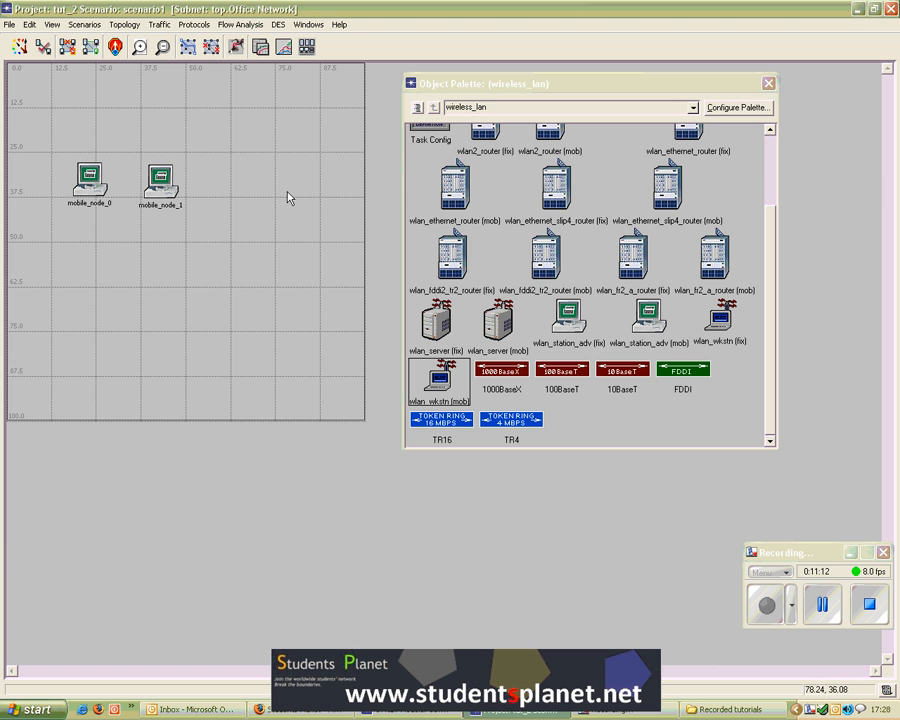
pyautogui.click(768, 83)
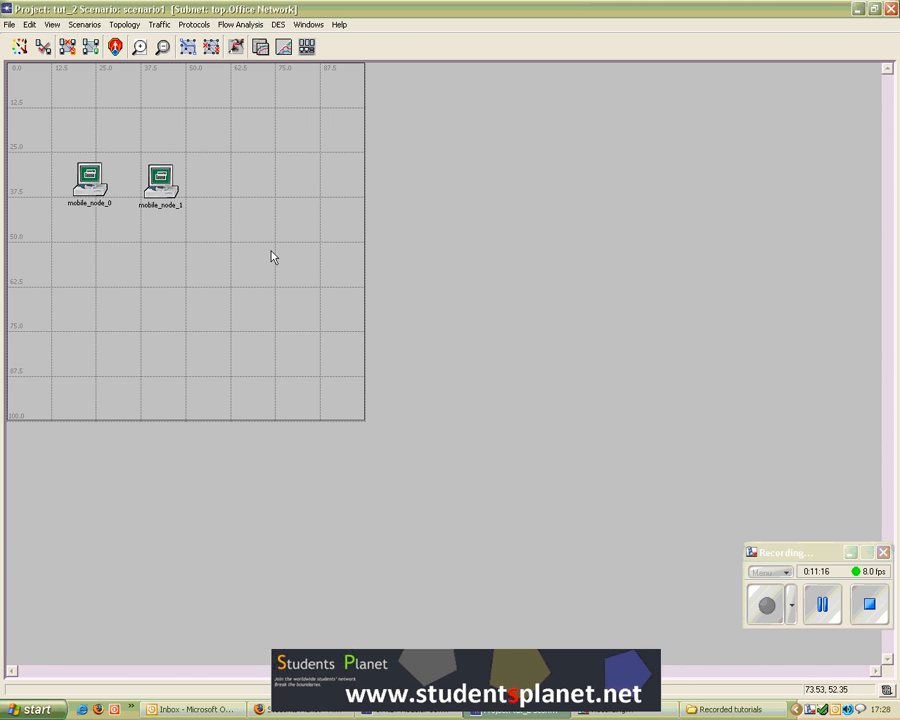